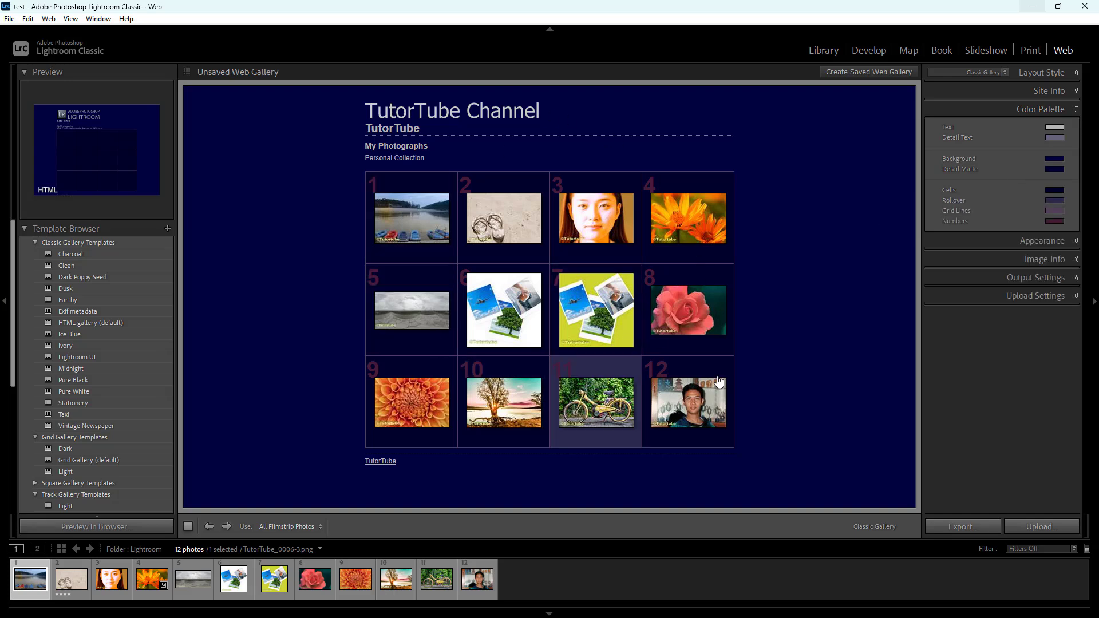
Step: Set the web gallery's text color to a near-white gray with 92% lightness
left_click(1054, 128)
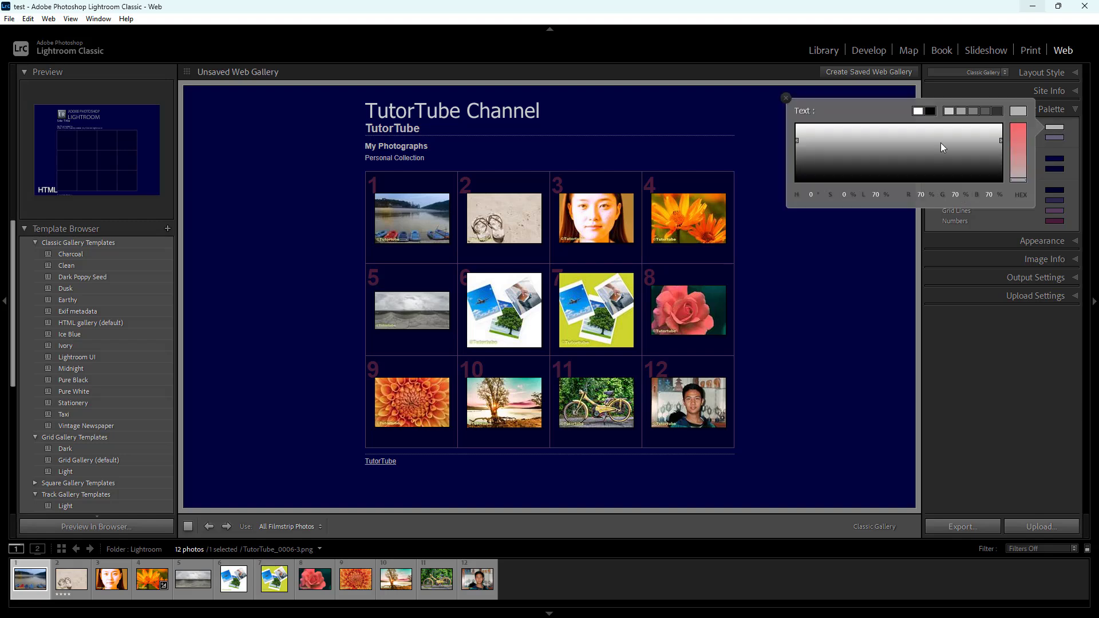
left_click_drag(927, 130, 910, 124)
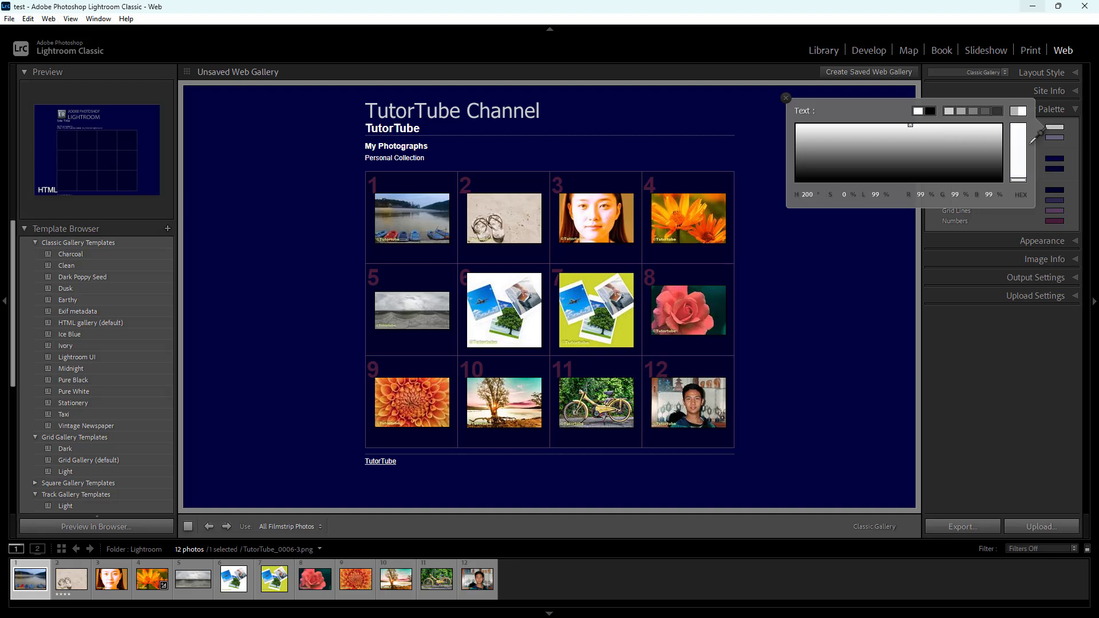
left_click_drag(1055, 139, 928, 127)
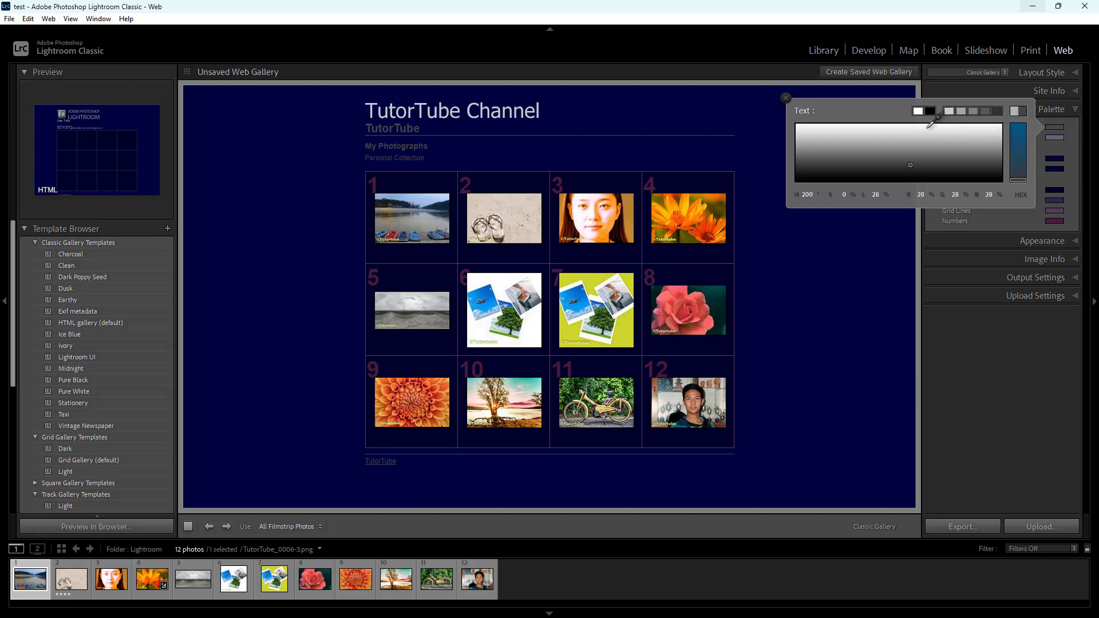
left_click(925, 128)
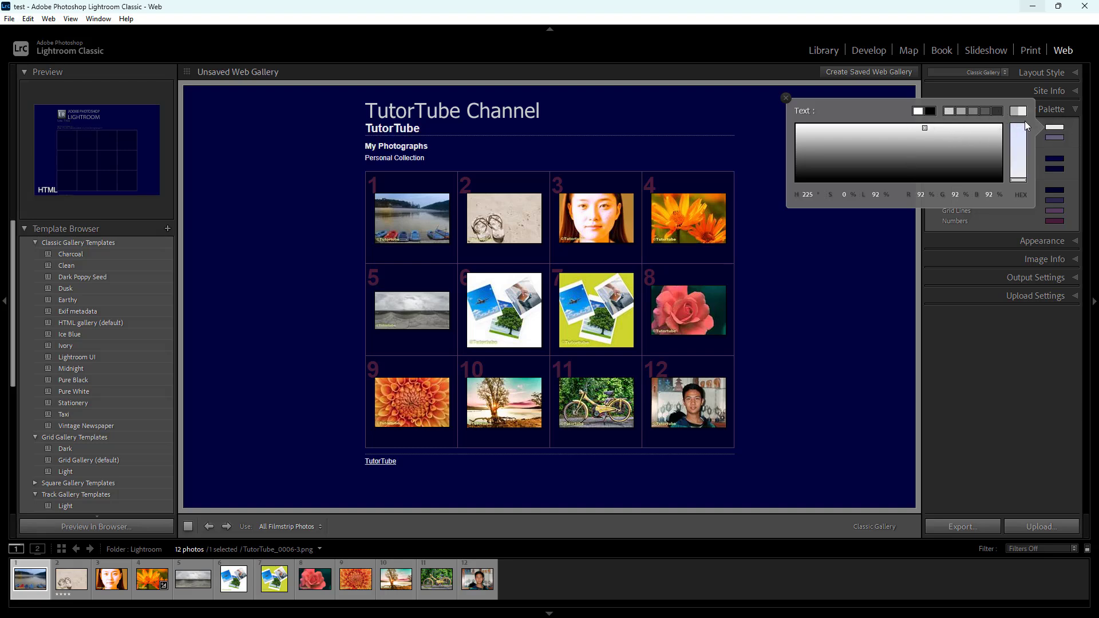
left_click(1055, 136)
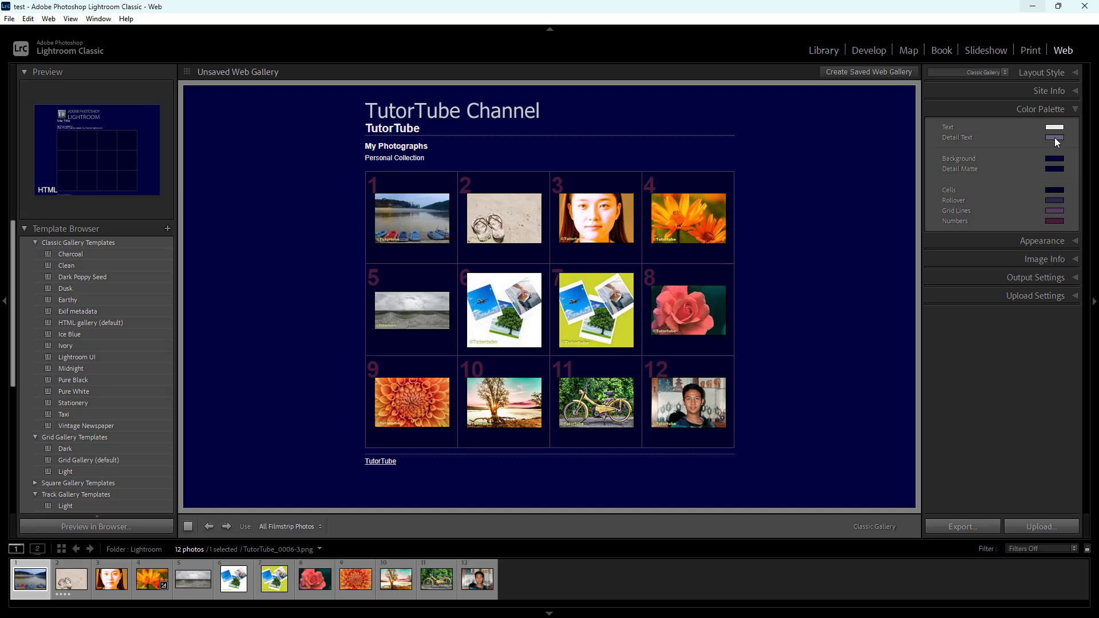
Step: Set the detail text color to a very light gray with about 89% lightness
left_click(1055, 139)
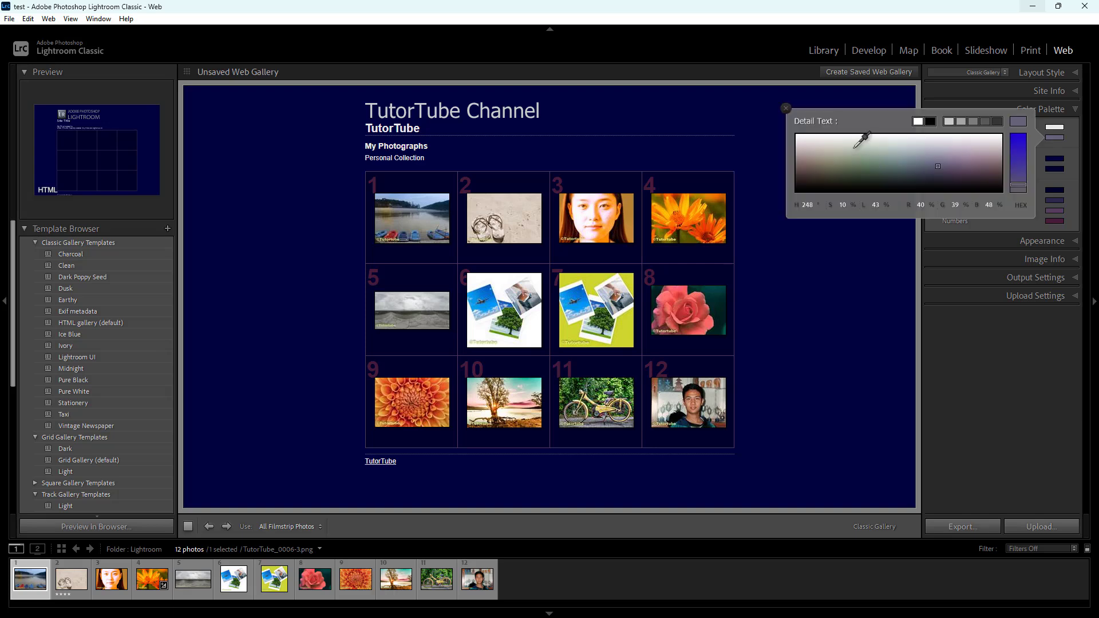
left_click_drag(853, 148, 849, 139)
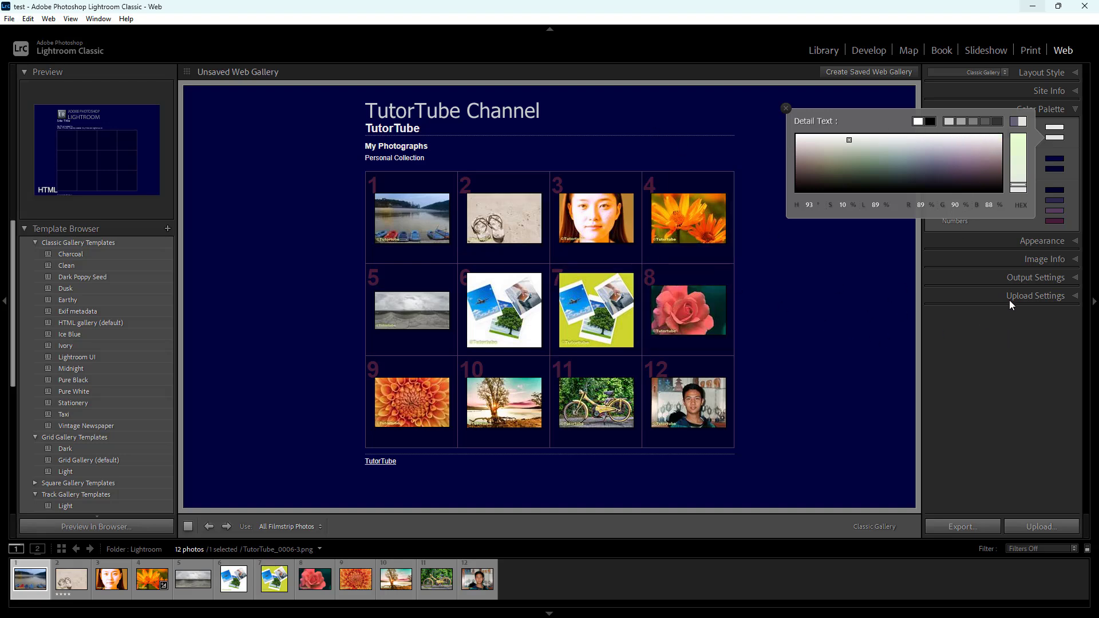
left_click(1008, 321)
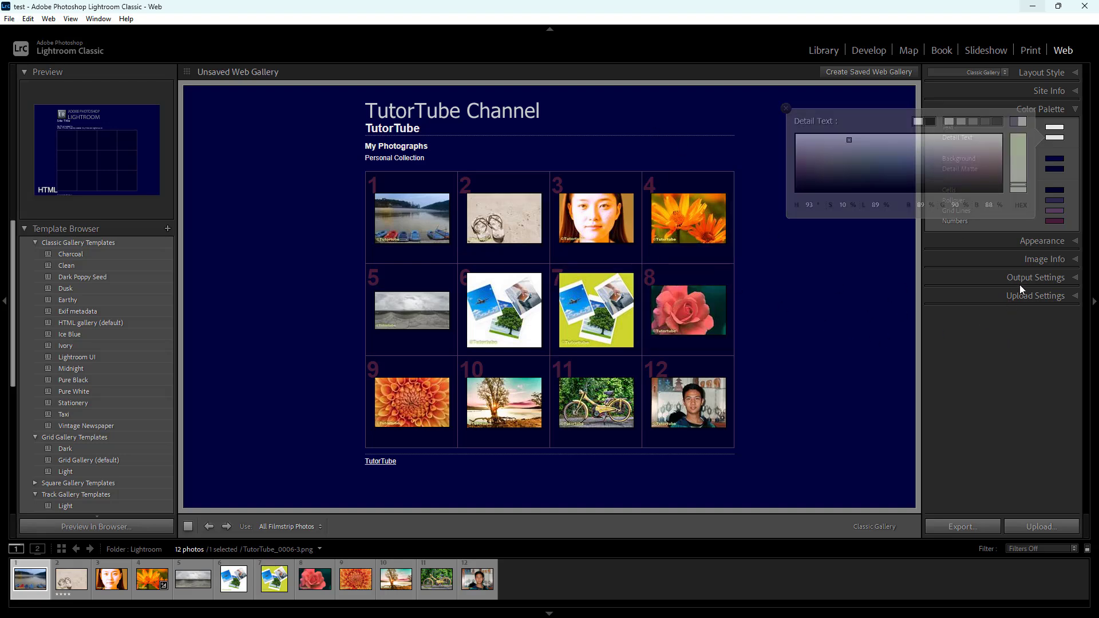
left_click(1054, 161)
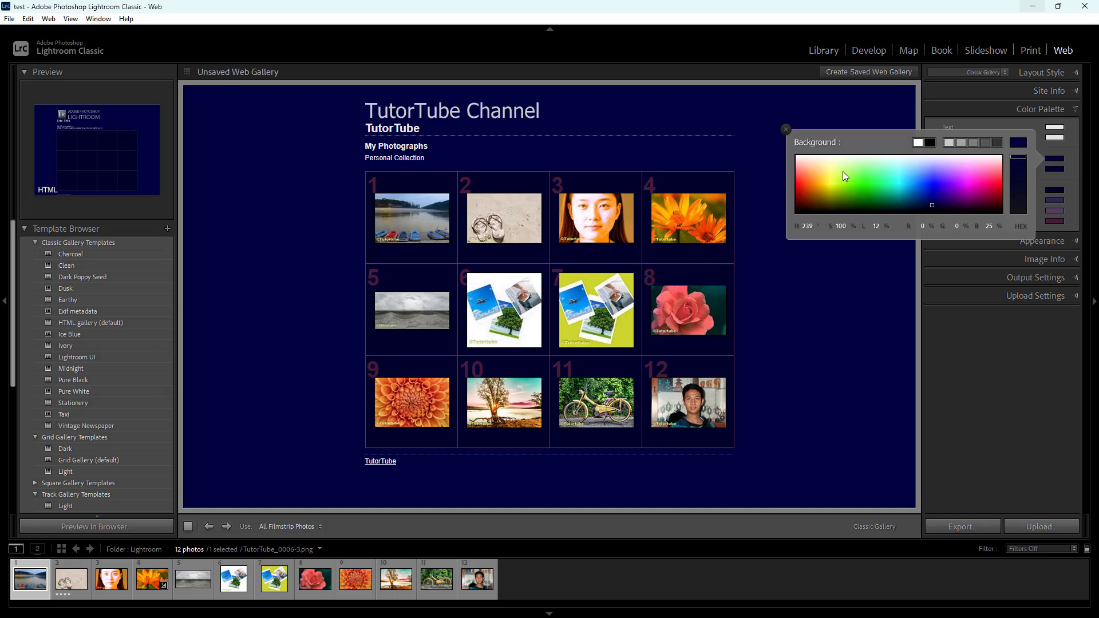
left_click(786, 130)
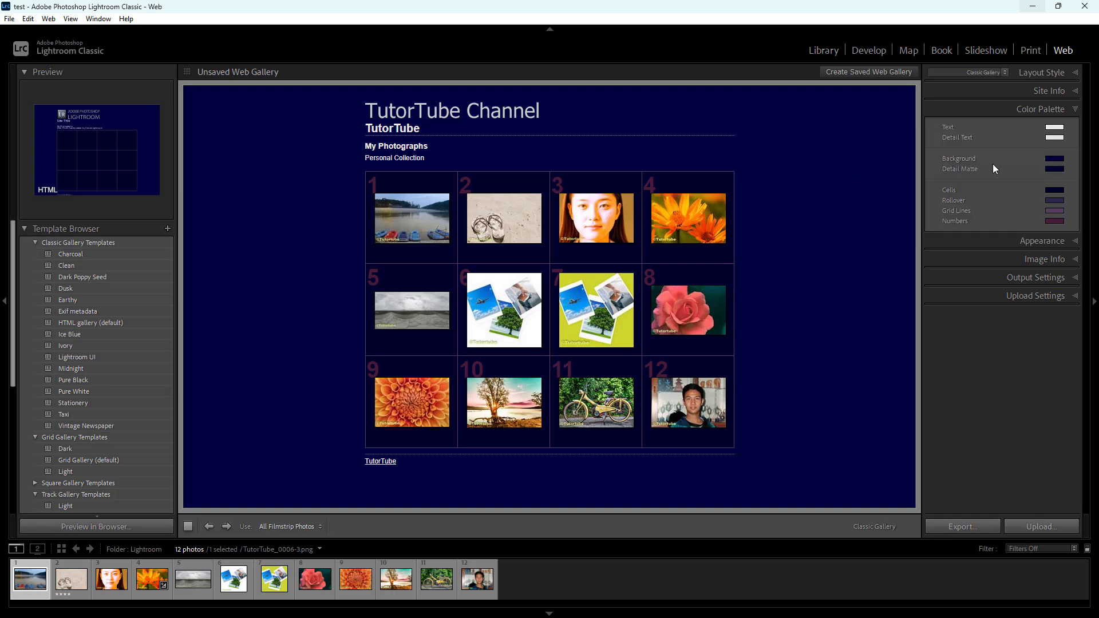
left_click(1055, 163)
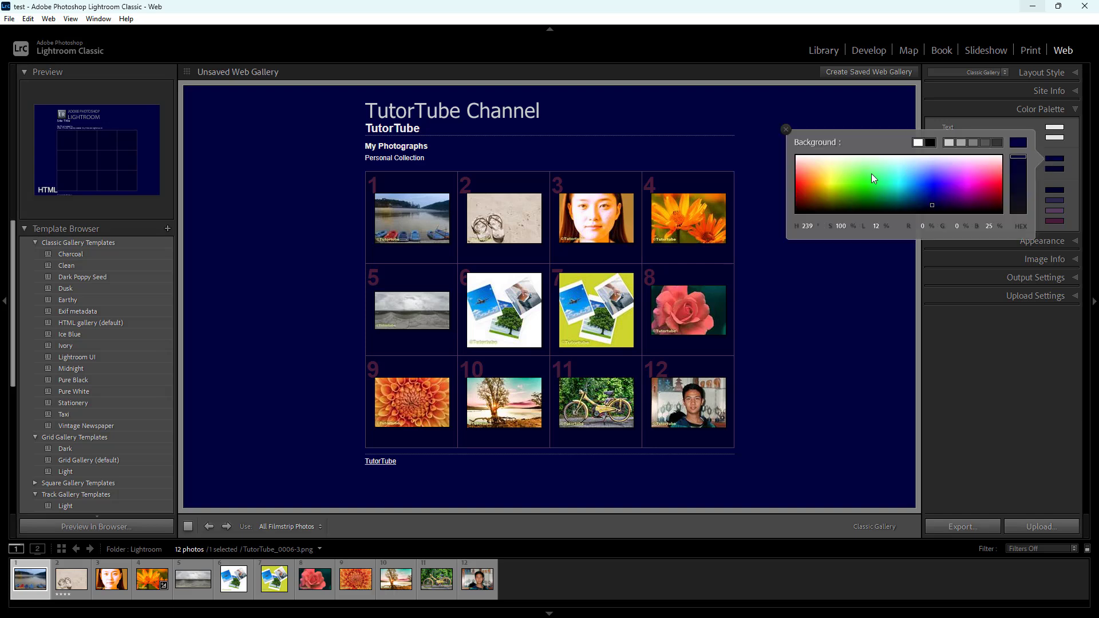
key("Escape")
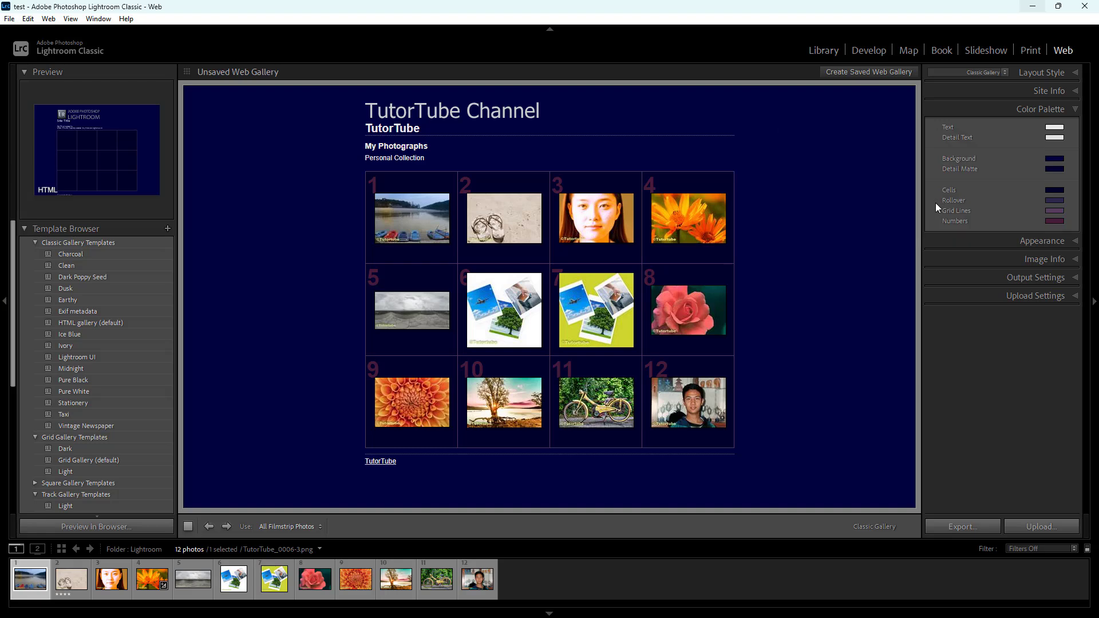
Step: Set the gallery background to dark green, with hue about 118, saturation 100% and lightness about 22%
left_click(1056, 164)
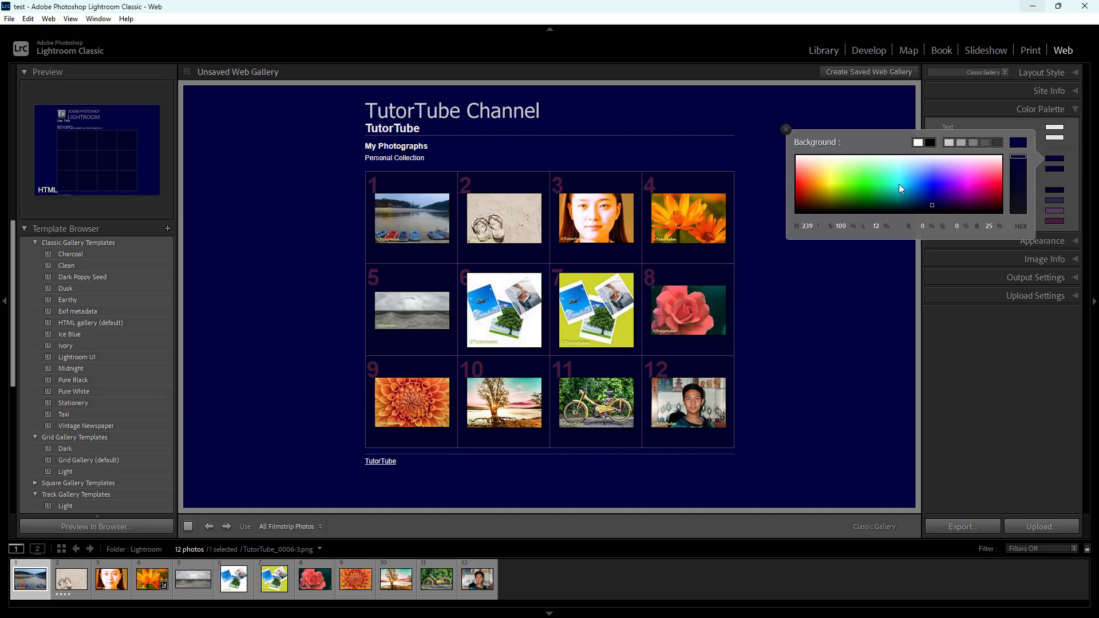
left_click(866, 165)
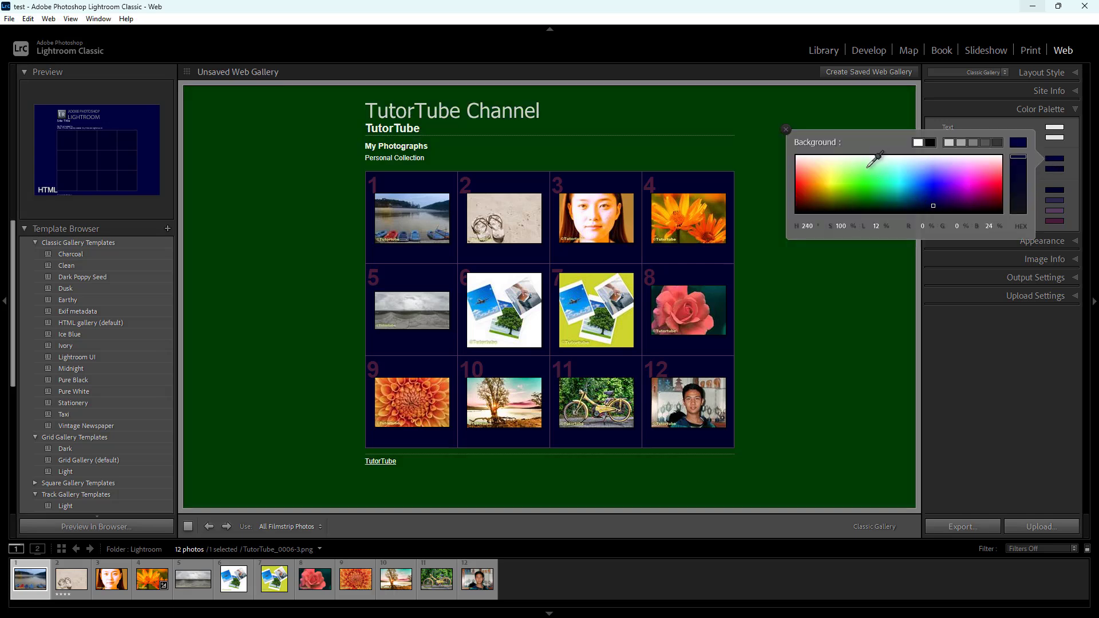
left_click_drag(862, 187, 859, 191)
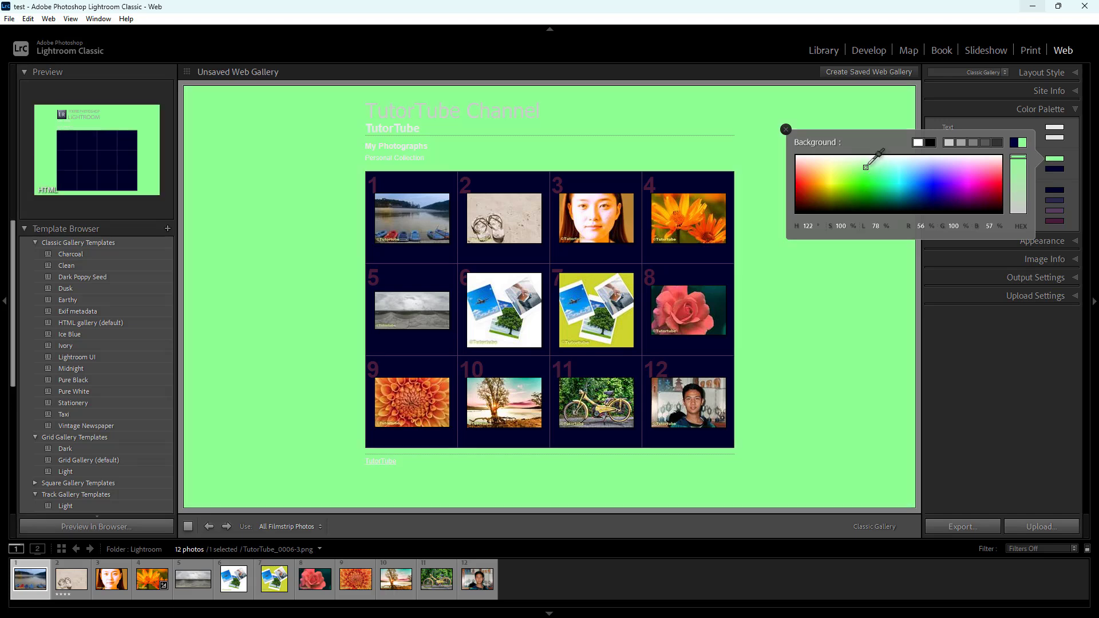
left_click(865, 165)
left_click_drag(865, 191, 863, 199)
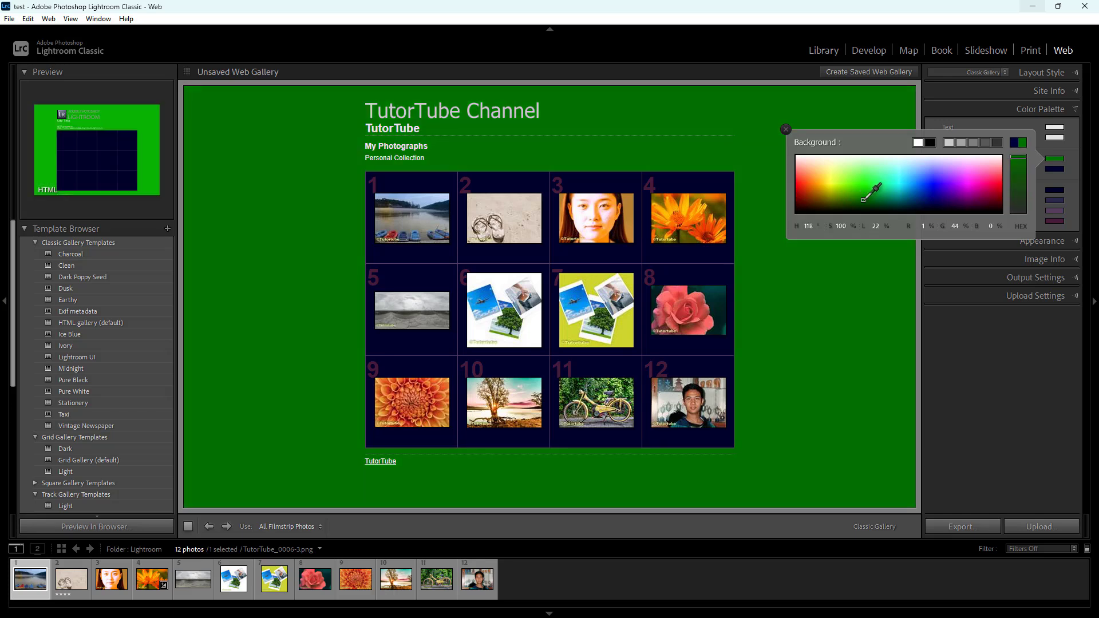
Step: Set the detail matte color to violet, with hue 265, saturation 100% and lightness 63%
left_click(1053, 171)
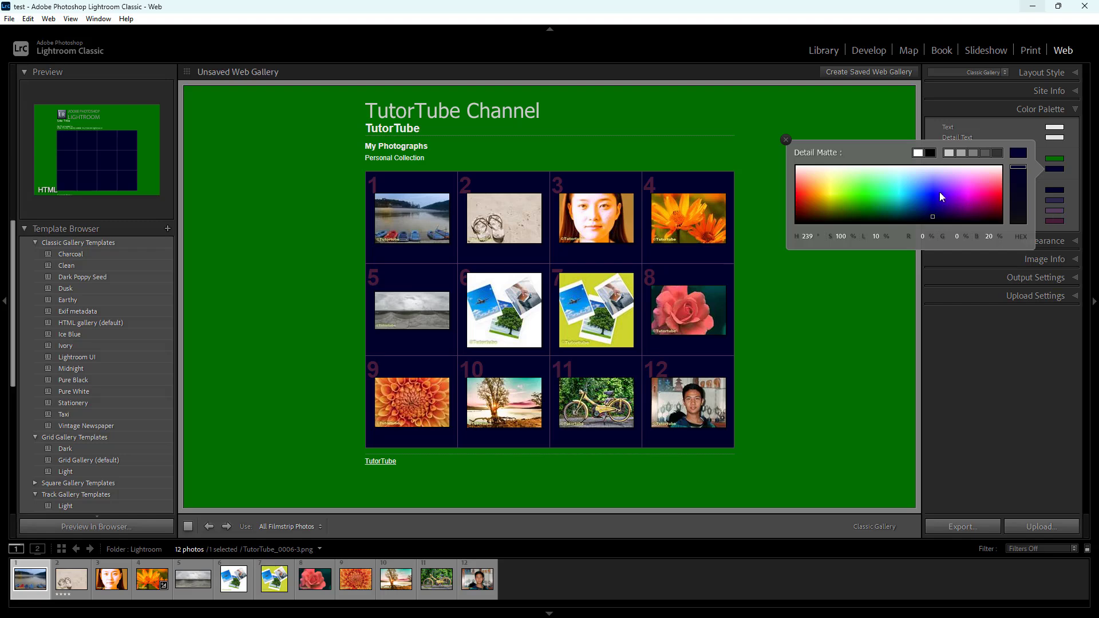
left_click(931, 218)
left_click(963, 195)
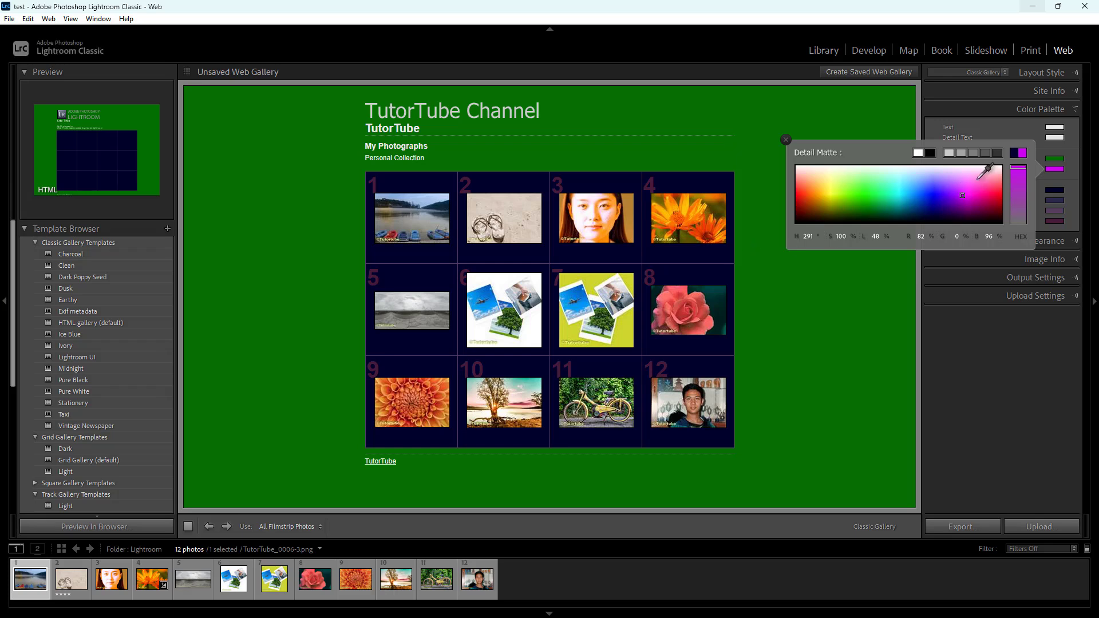
left_click(959, 197)
left_click(939, 186)
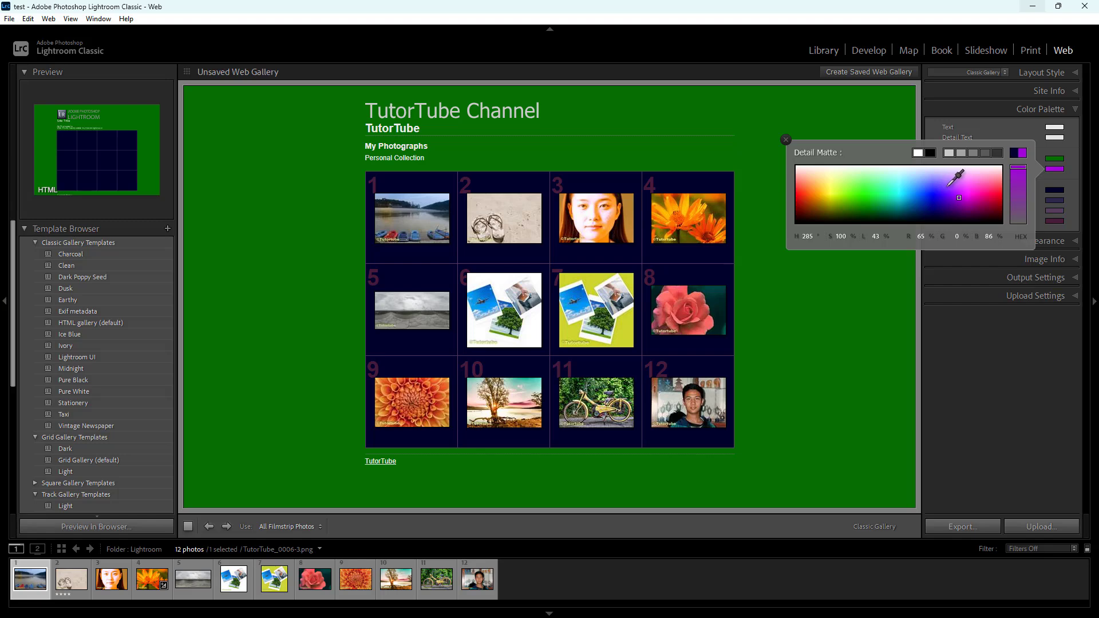
left_click(947, 186)
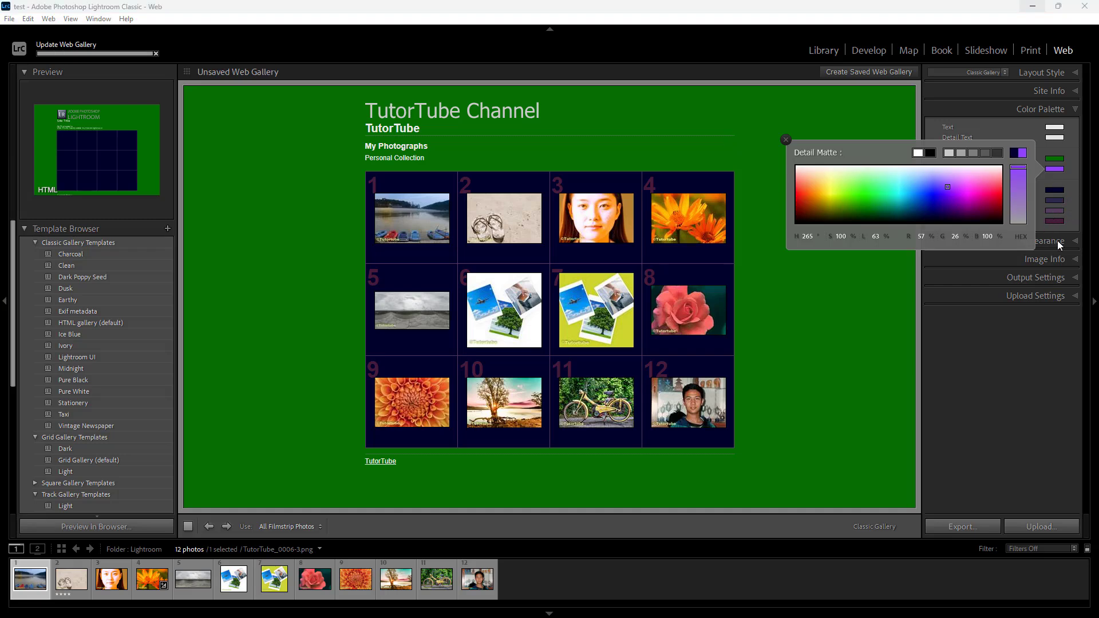
left_click(785, 140)
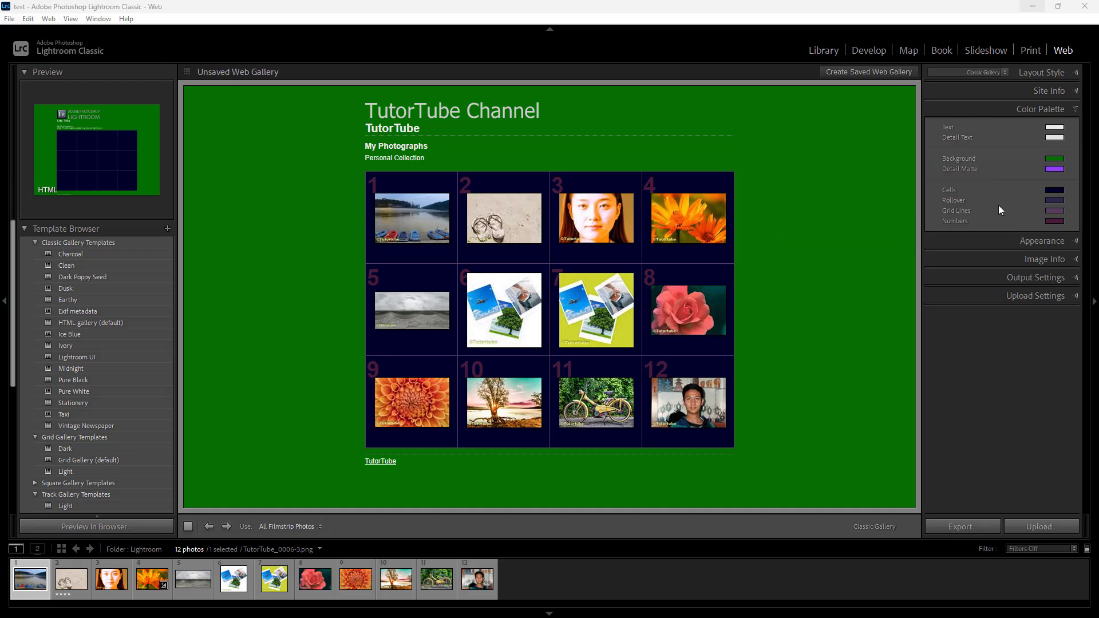
Step: Turn off the drop shadow on photos in the gallery's appearance settings
left_click(1077, 243)
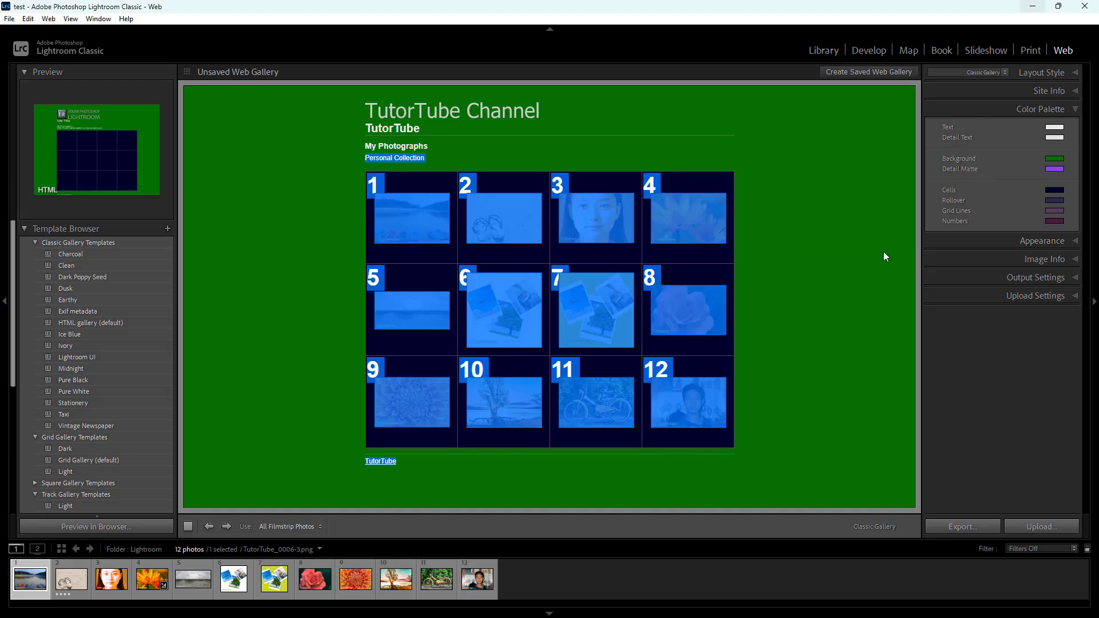
left_click(884, 252)
left_click(1078, 244)
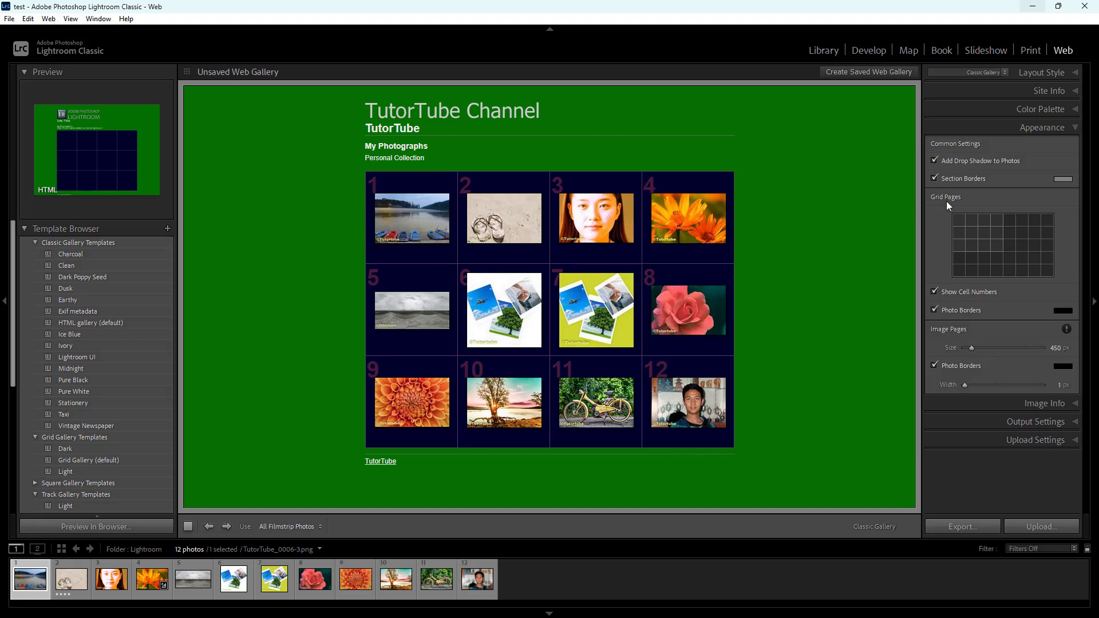
left_click(934, 160)
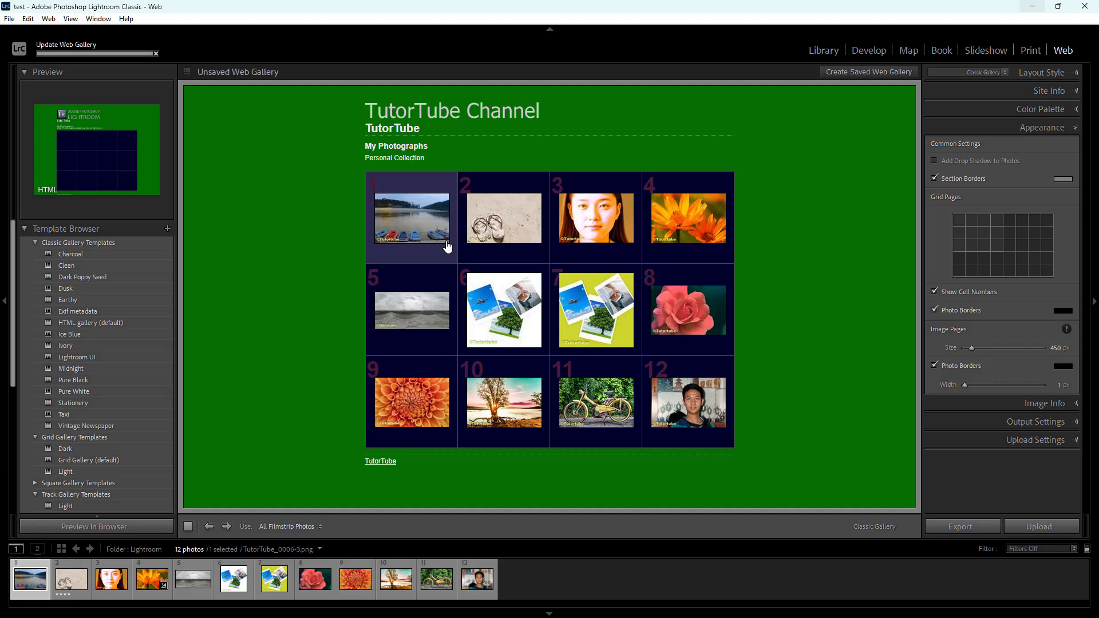
Step: Toggle the section borders off and back on to compare their effect on the gallery
left_click(935, 178)
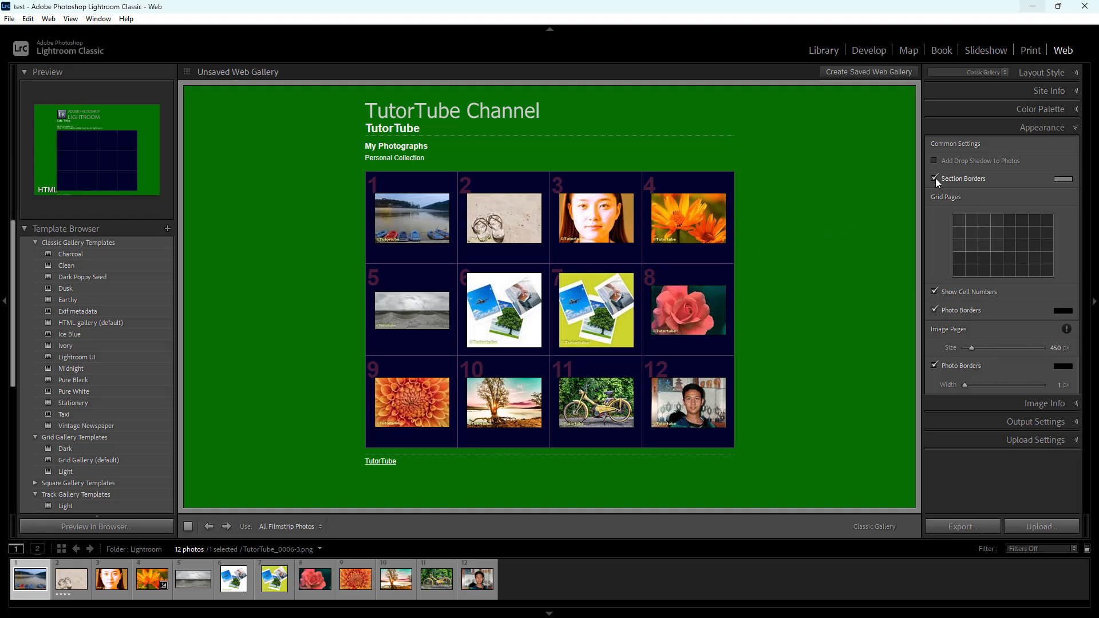
left_click(935, 178)
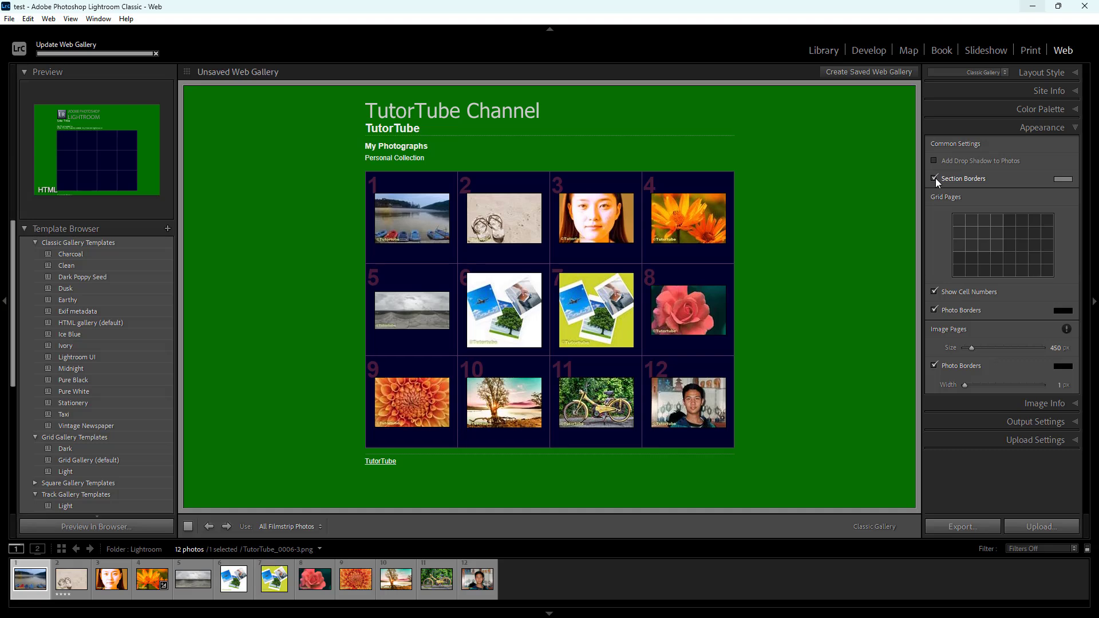
left_click(935, 178)
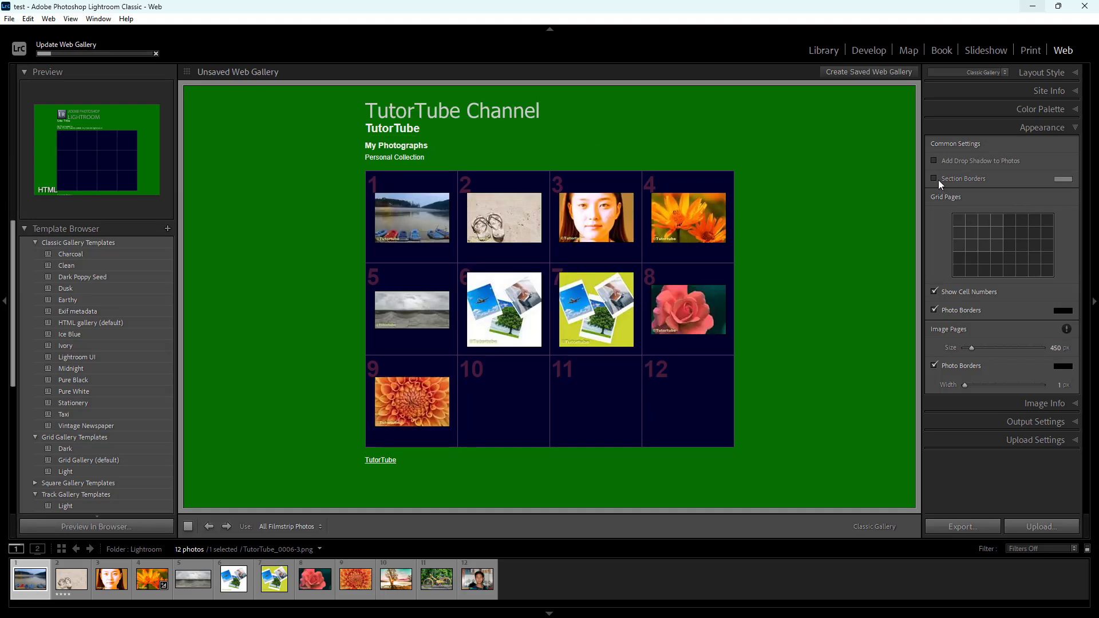
left_click(935, 178)
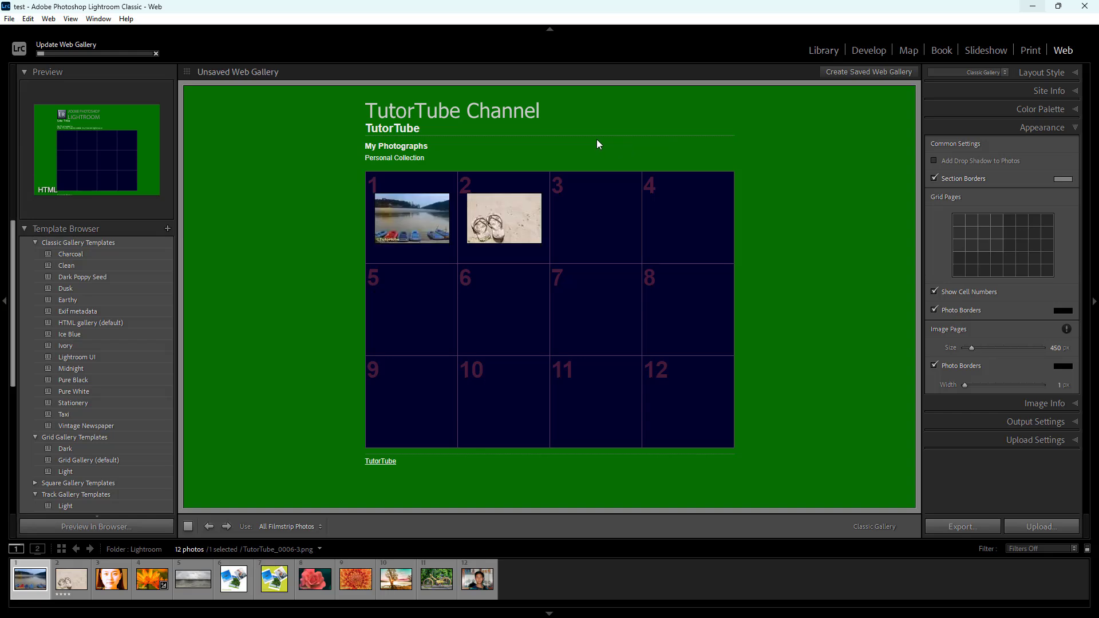
Step: Try a 3-by-3 grid and a grid of 6 columns by 4 rows, ending with 4 columns by 3 rows
left_click(987, 249)
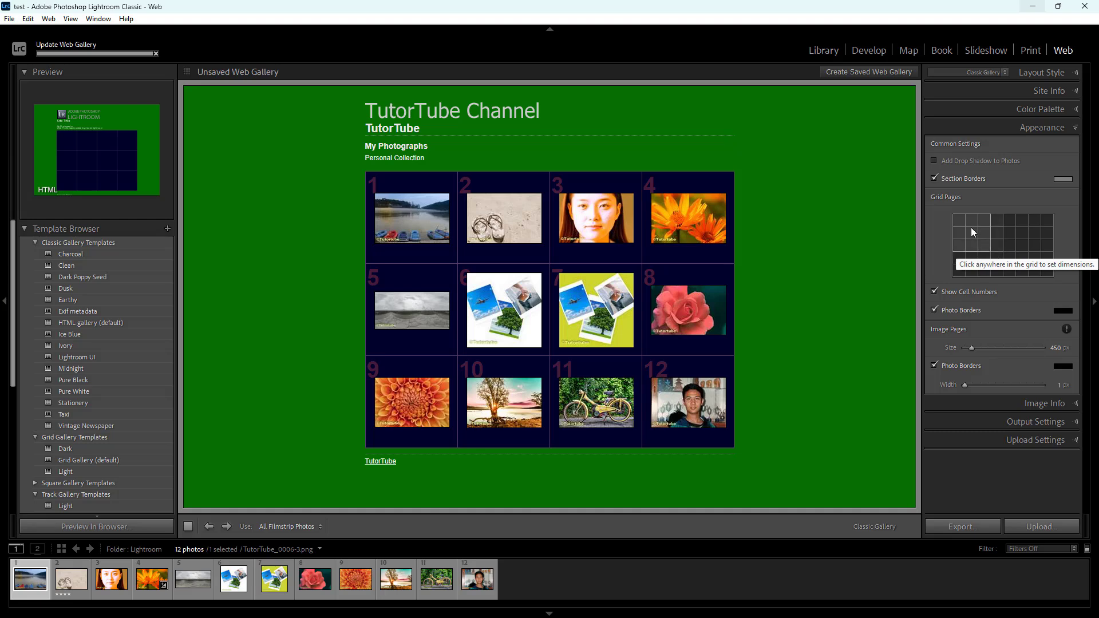
left_click(984, 247)
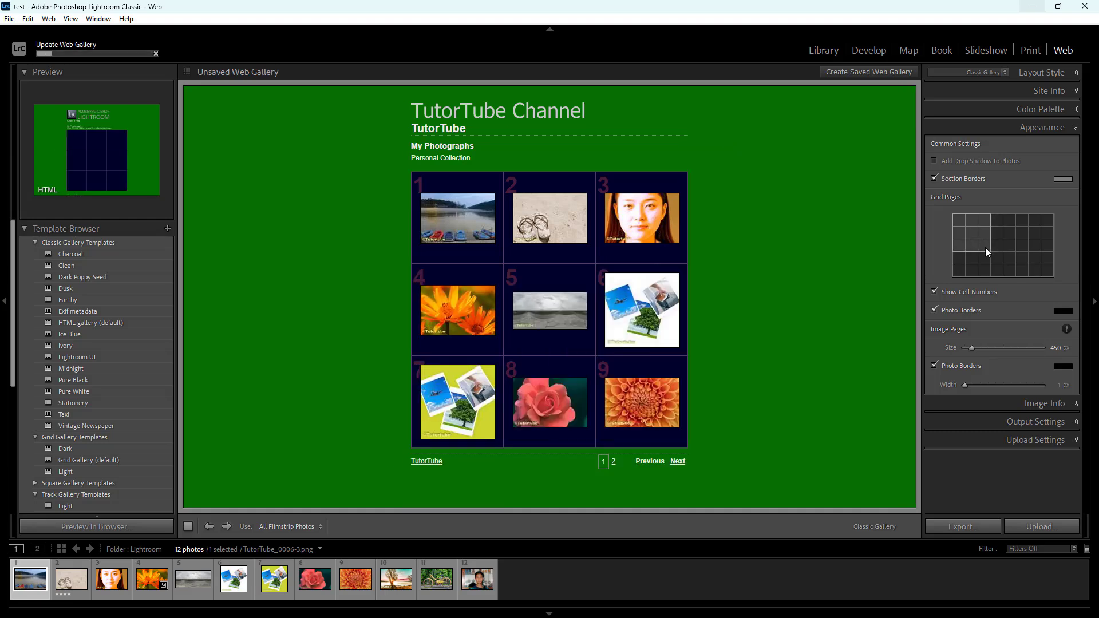
left_click(1020, 255)
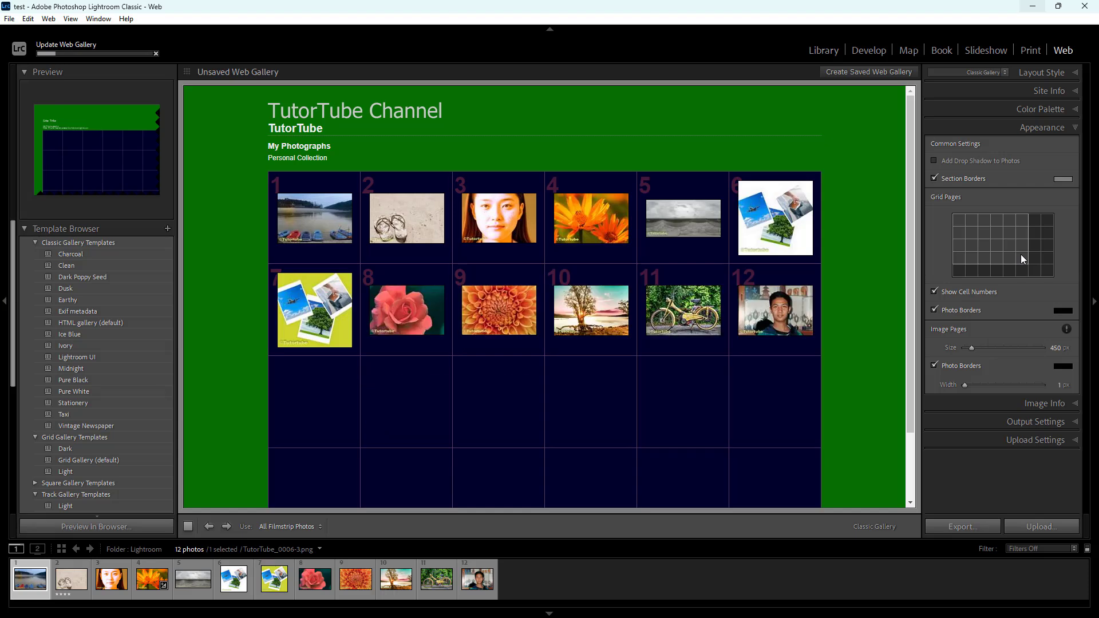
left_click(991, 246)
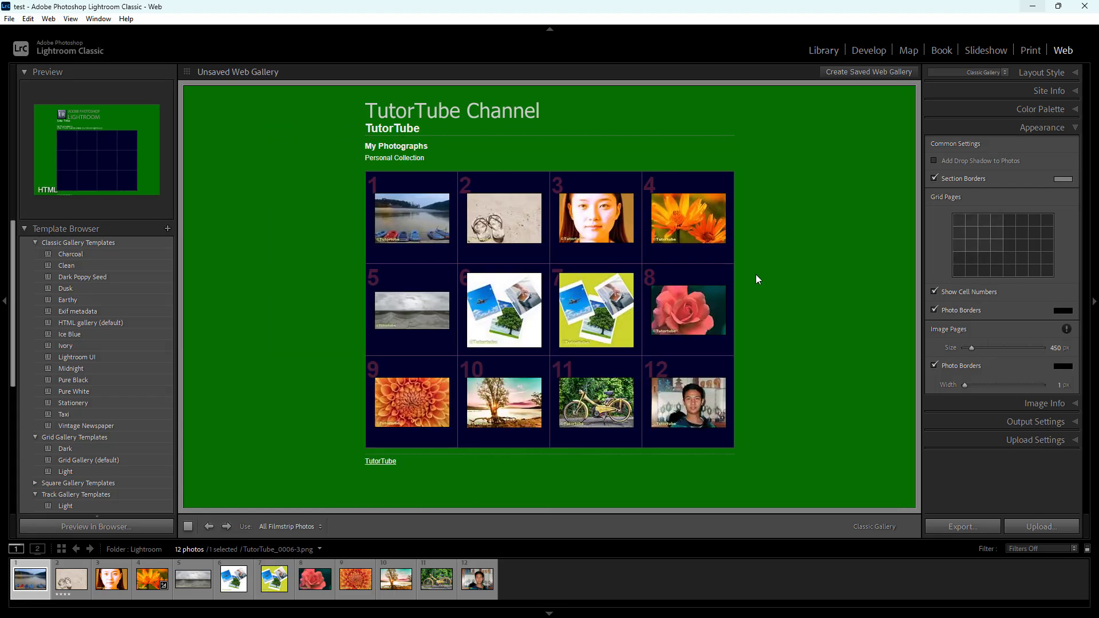
Step: Hide the cell numbers and set the grid pages' photo border color to near-white with 99% lightness
left_click(933, 291)
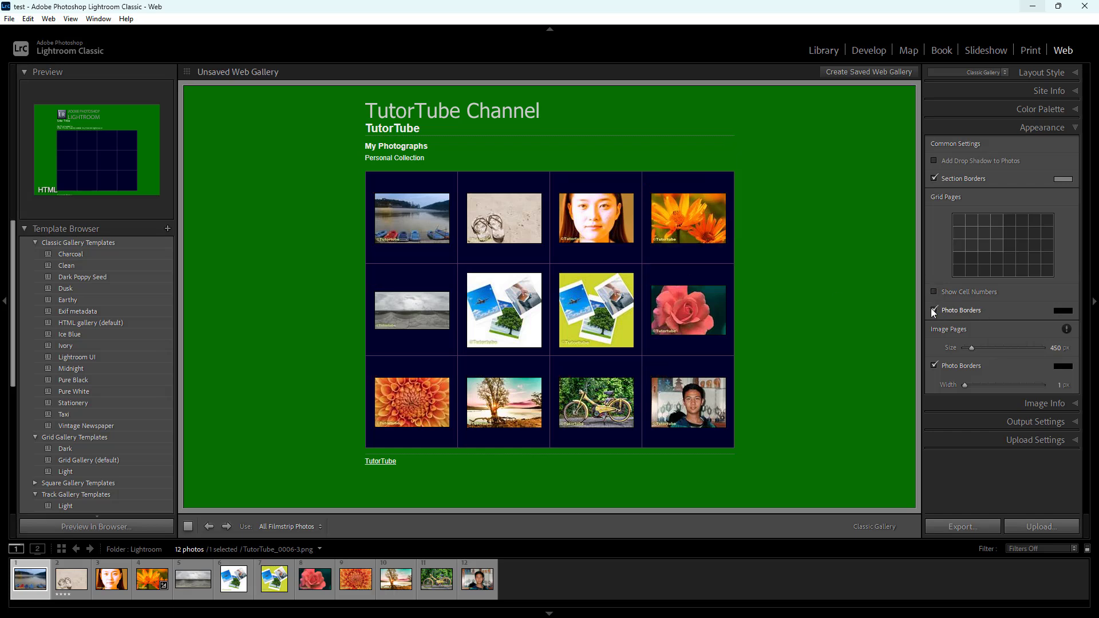
left_click(1059, 310)
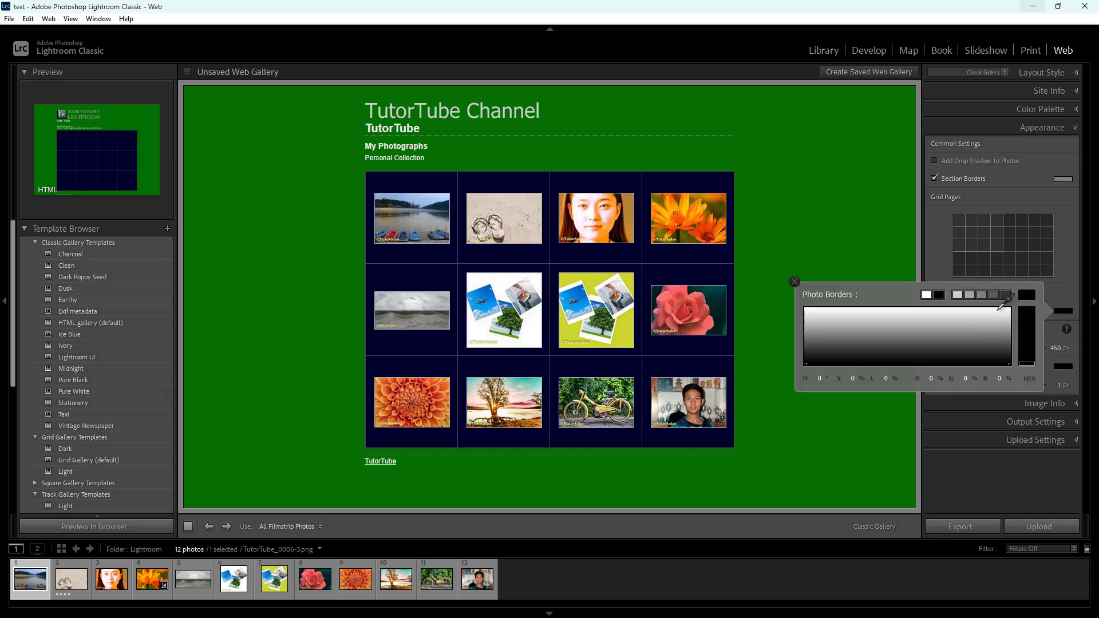
left_click(972, 324)
left_click(1001, 308)
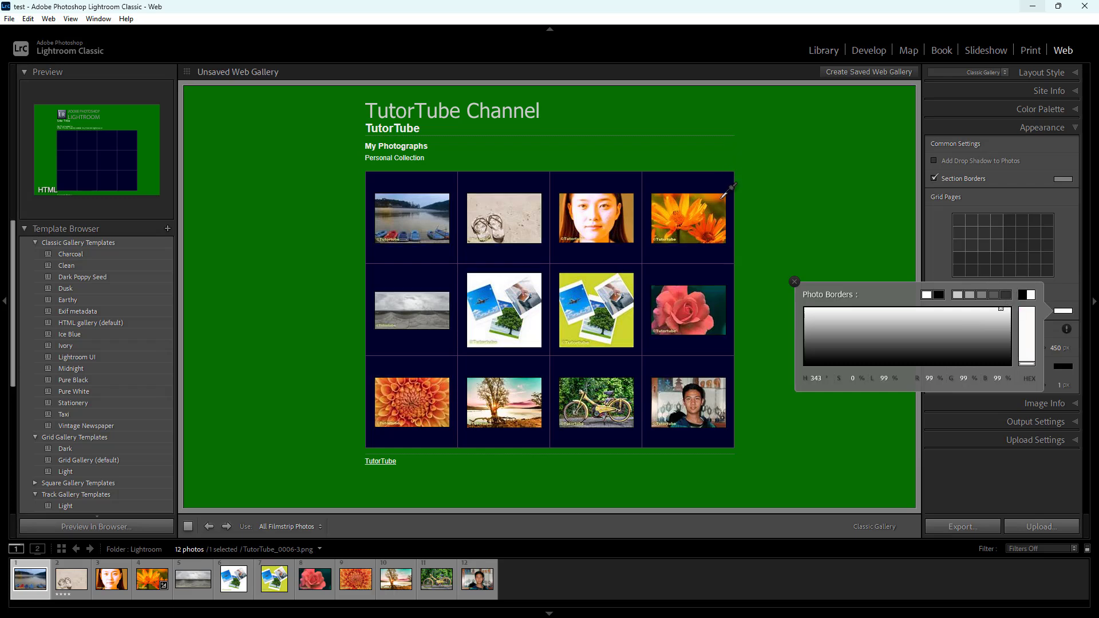
Step: Undo the last photo border color and set the grid pages' photo borders to light gray with 85% lightness
key("ctrl+z")
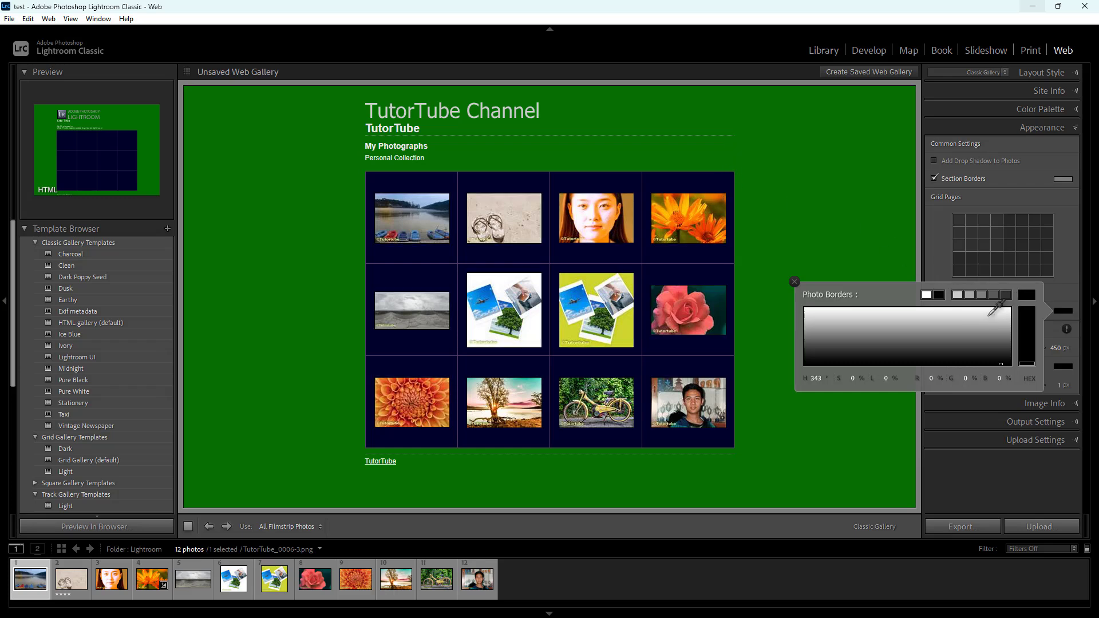
left_click(987, 315)
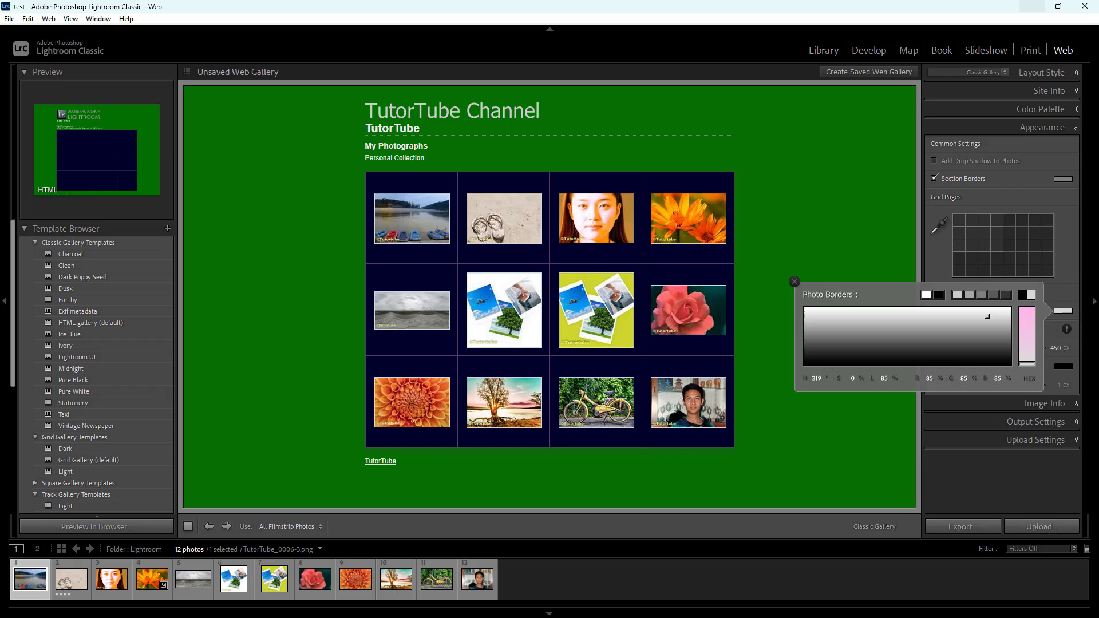
left_click(932, 235)
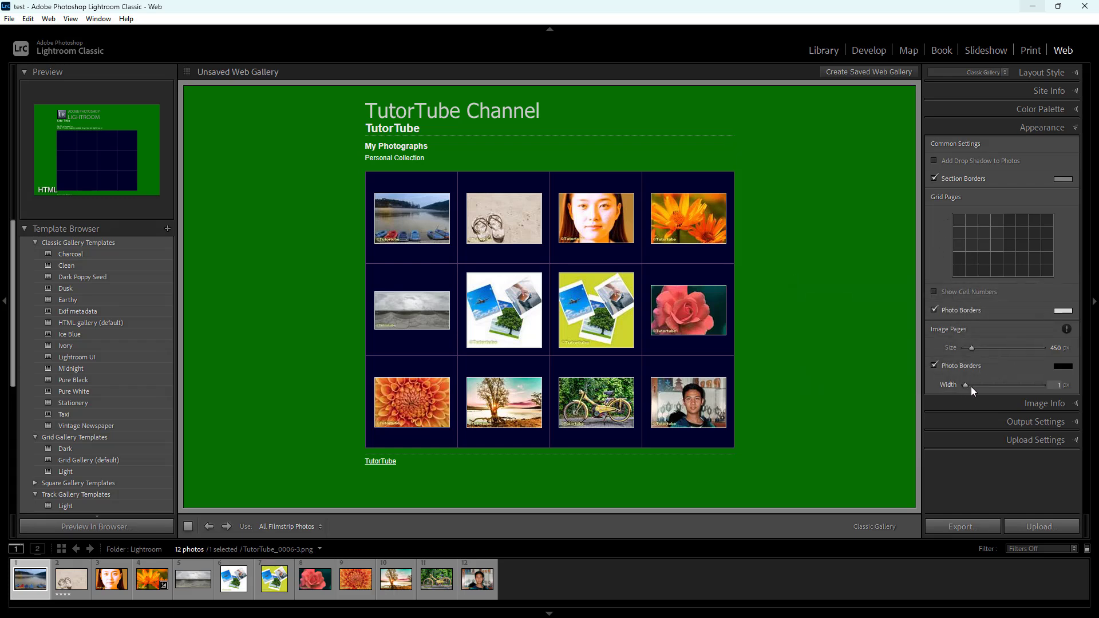
Step: Set the image pages' size to 469 px and photo border width to 39 px, toggling those borders to compare
left_click_drag(970, 386, 973, 386)
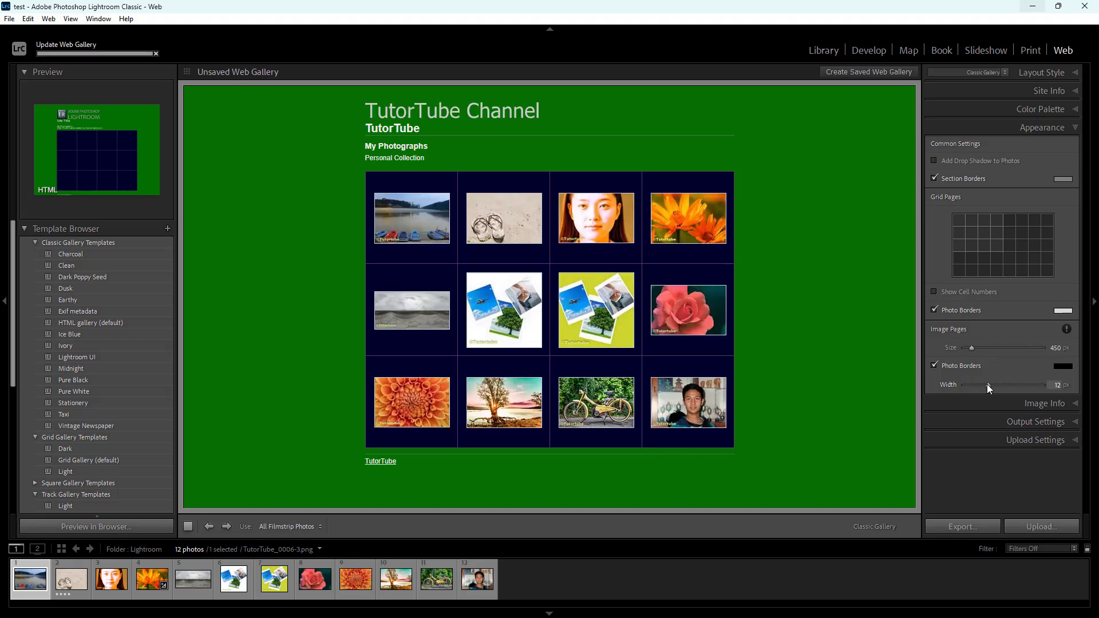
left_click_drag(976, 350, 980, 350)
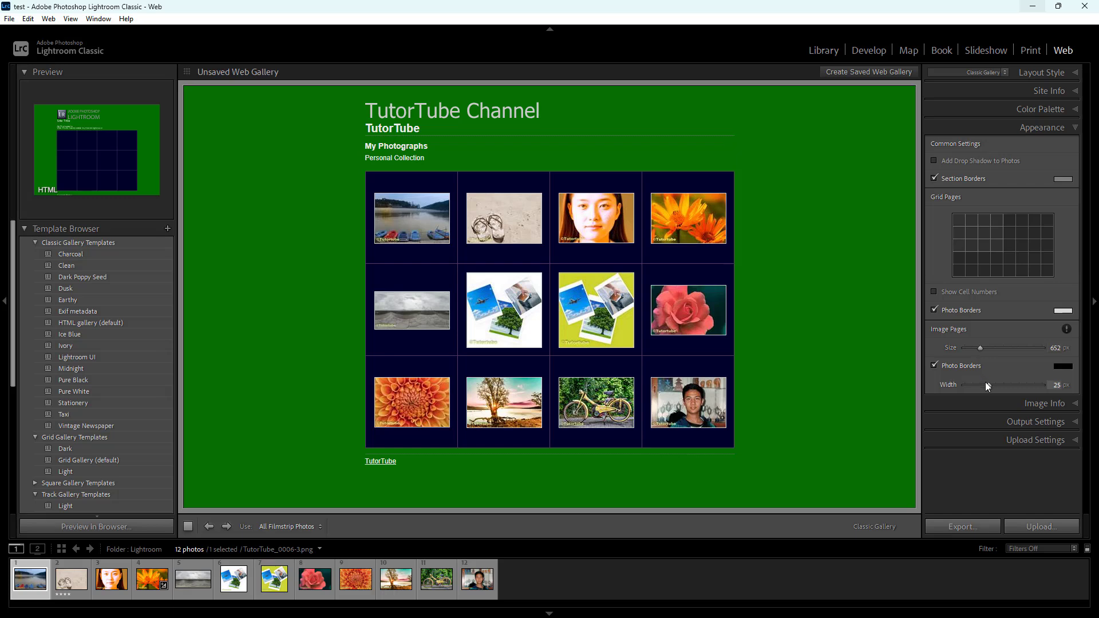
left_click_drag(988, 383, 1001, 383)
left_click_drag(980, 349, 972, 349)
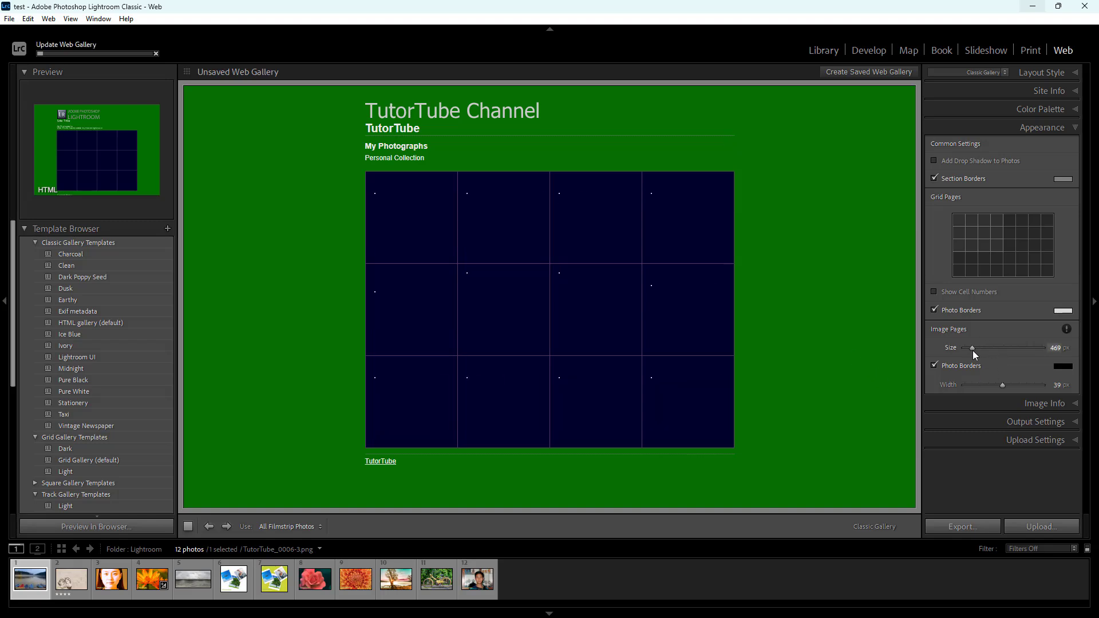
left_click(934, 366)
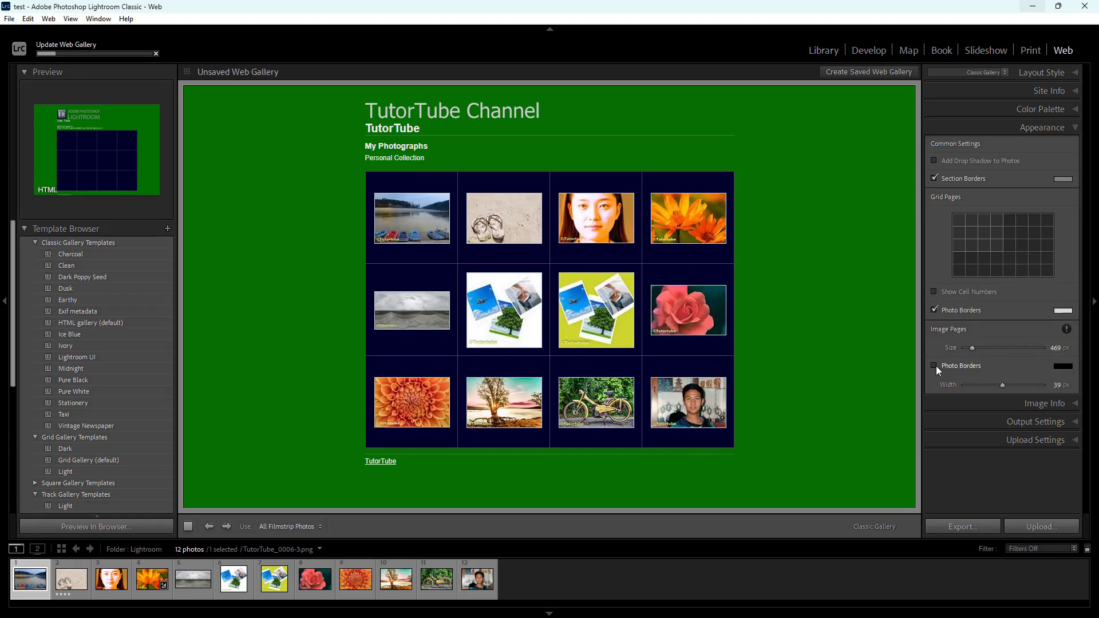
Step: Toggle the title and caption labels in the image info settings, leaving both enabled
left_click(1075, 404)
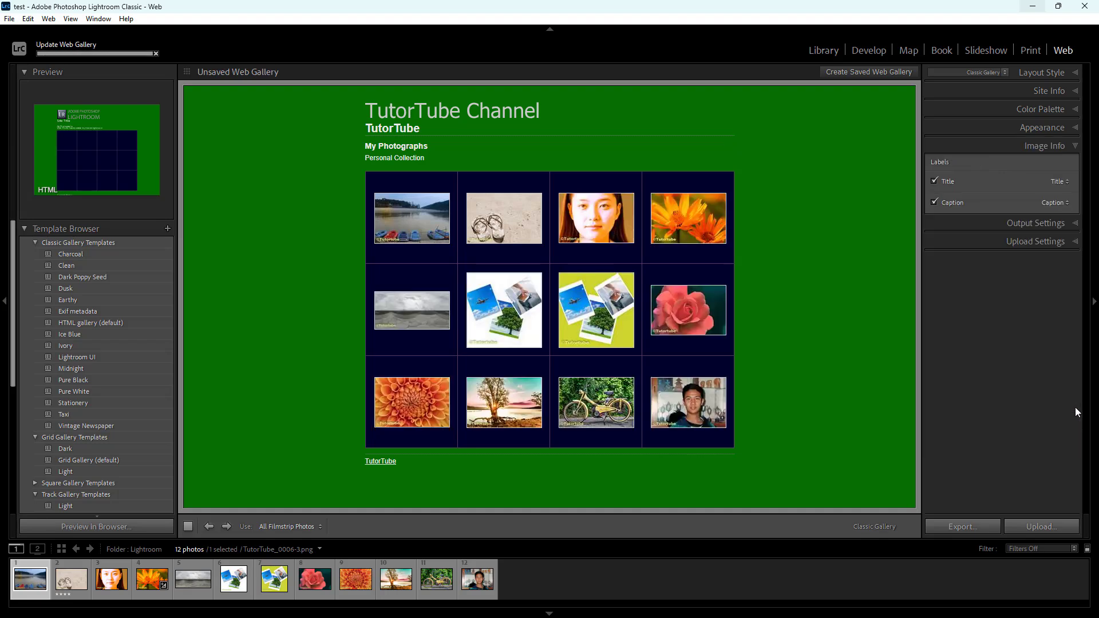
left_click(934, 182)
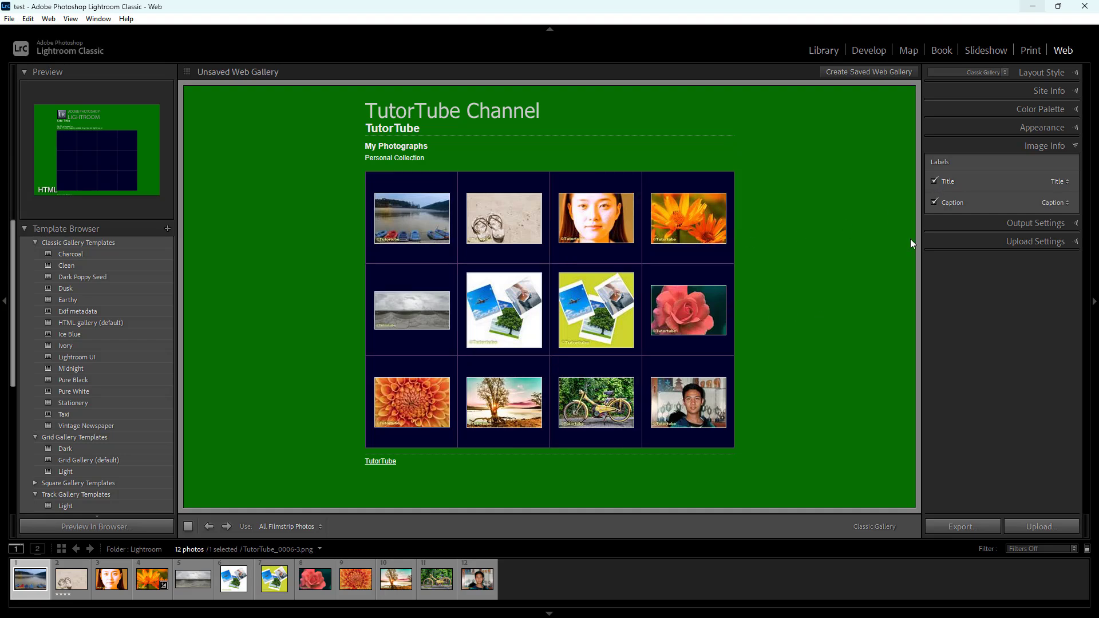
left_click(938, 204)
left_click(938, 204)
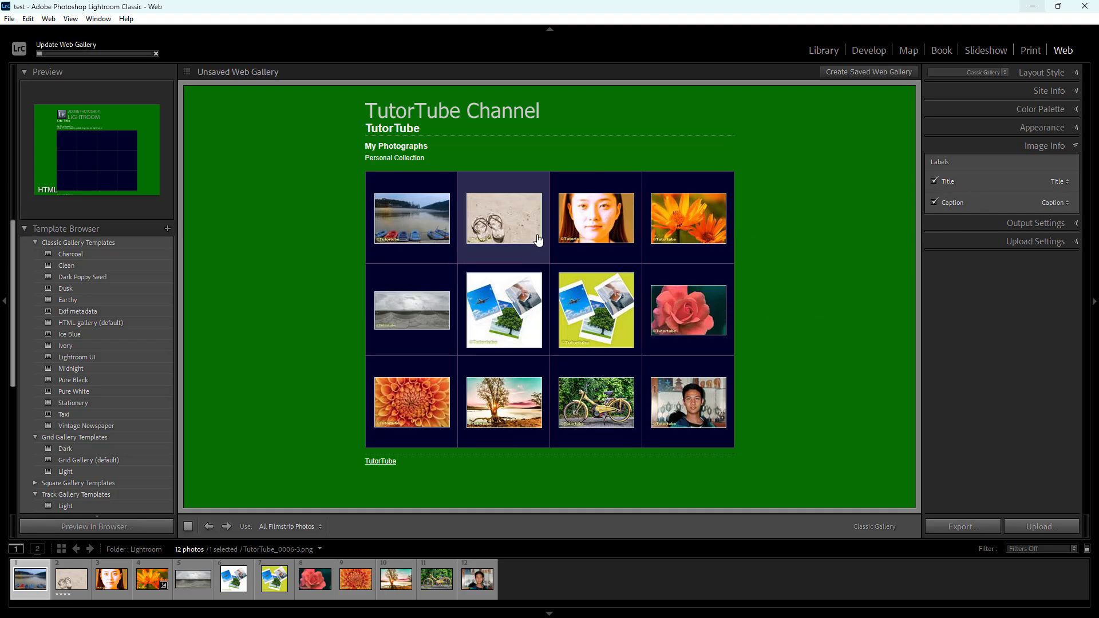
Step: Review the gallery's output, appearance and image info settings, and collapse the image info section
left_click(1059, 223)
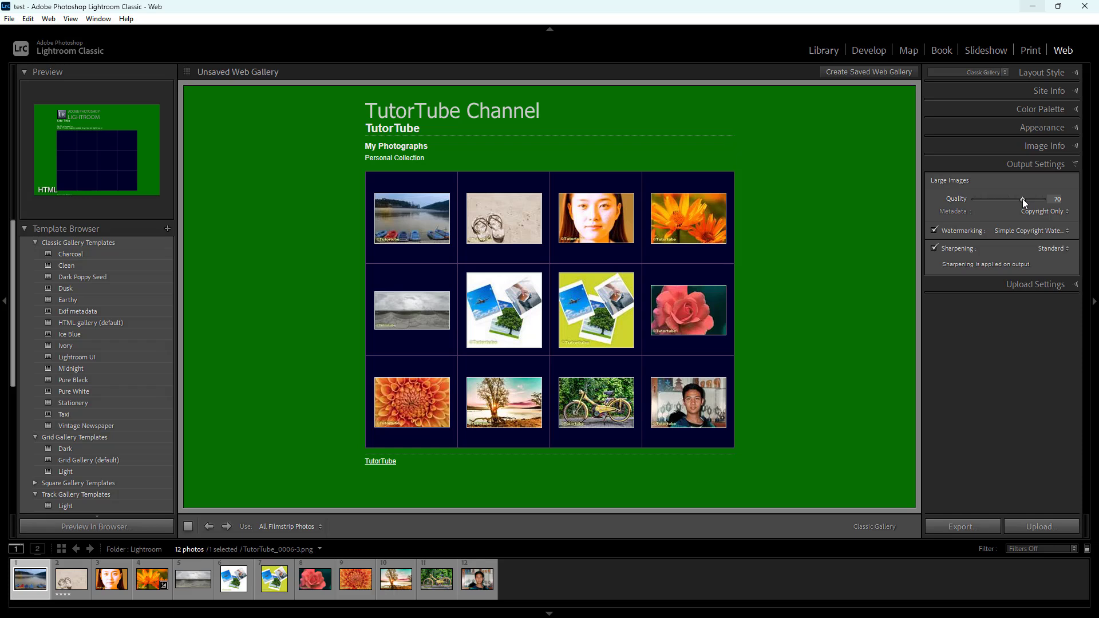
left_click(1055, 150)
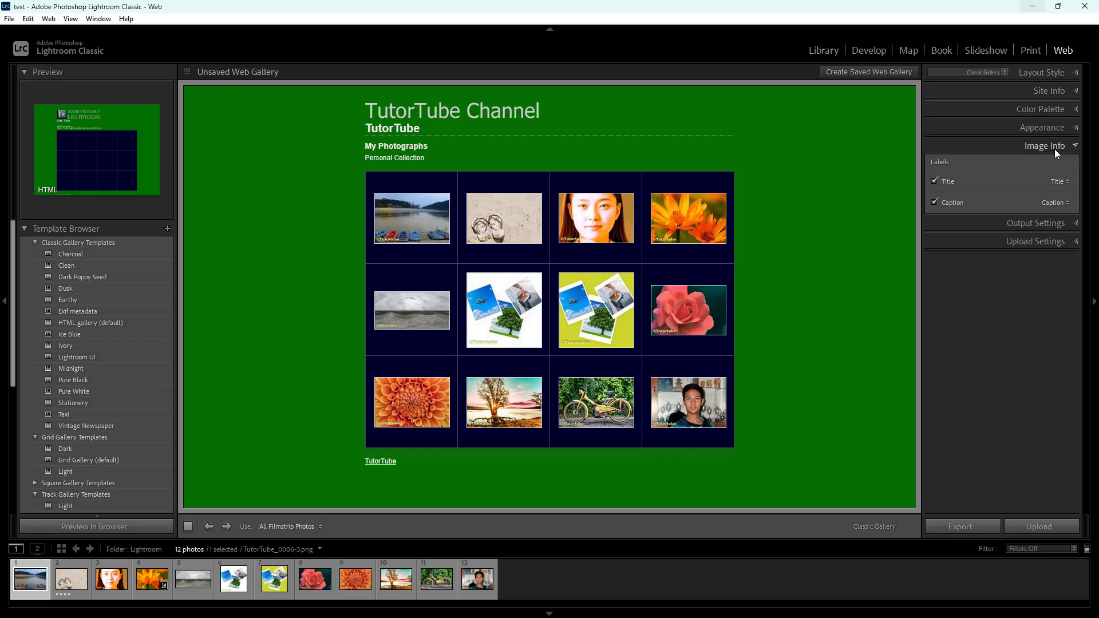
left_click(1051, 131)
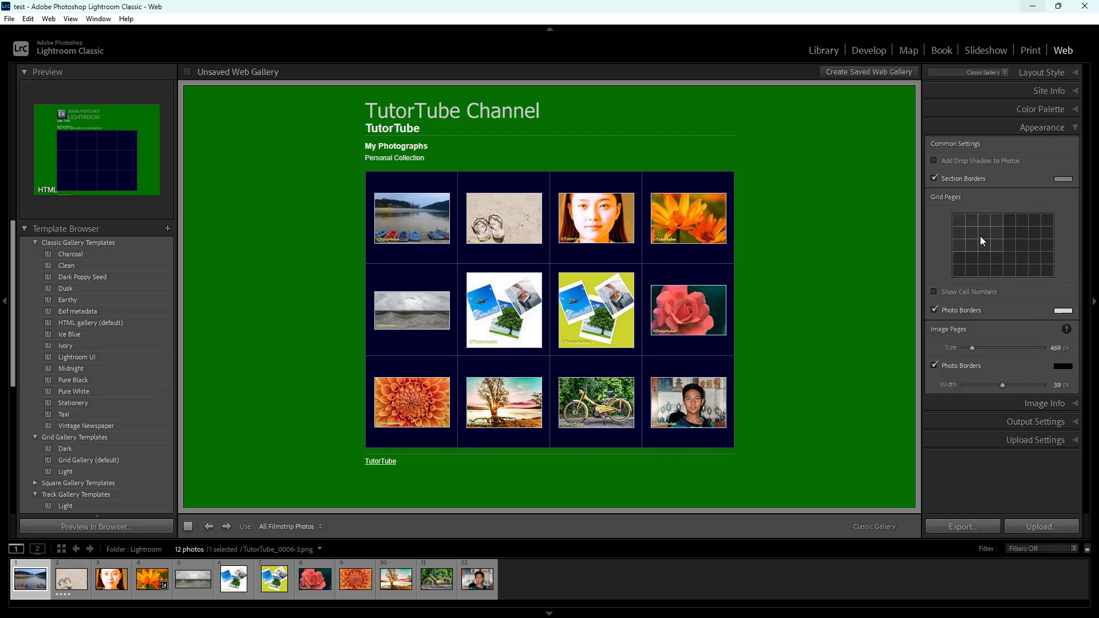
left_click(1048, 406)
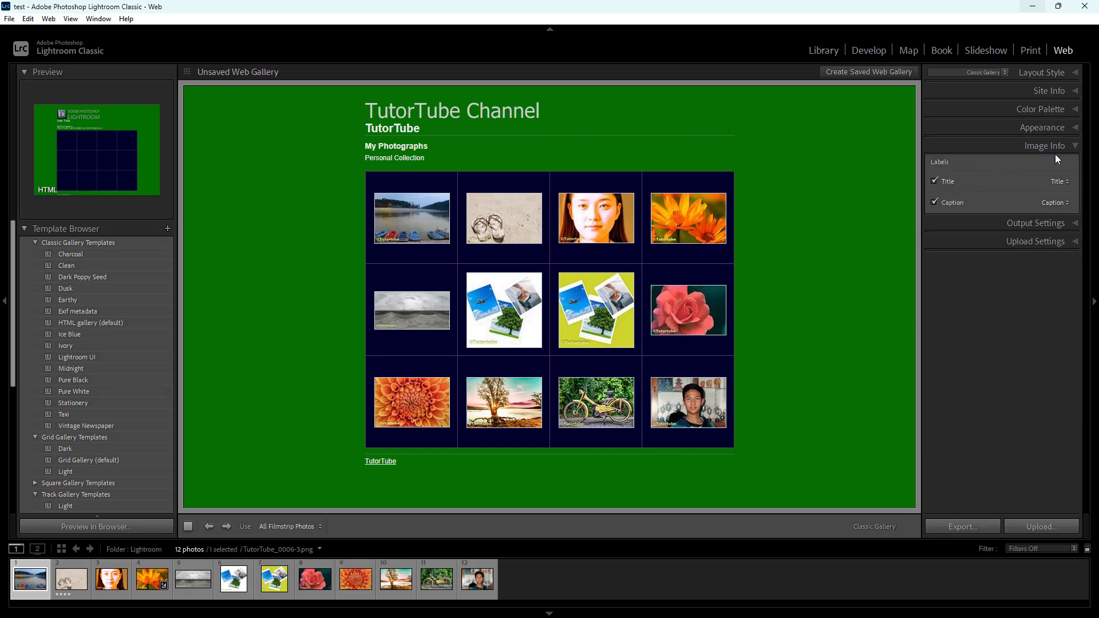
left_click(1075, 147)
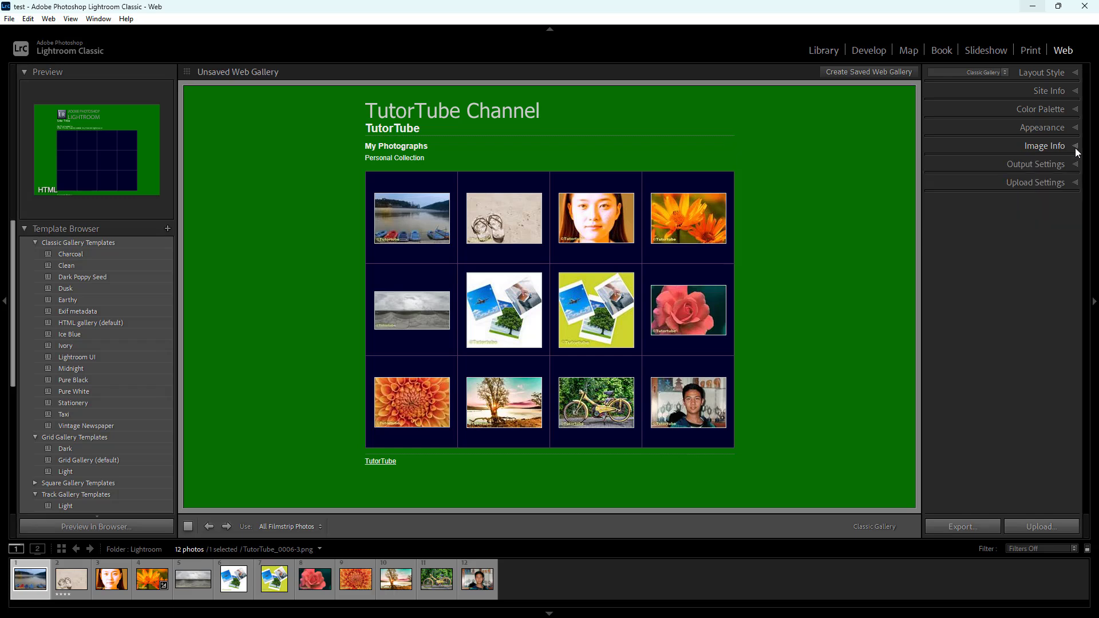